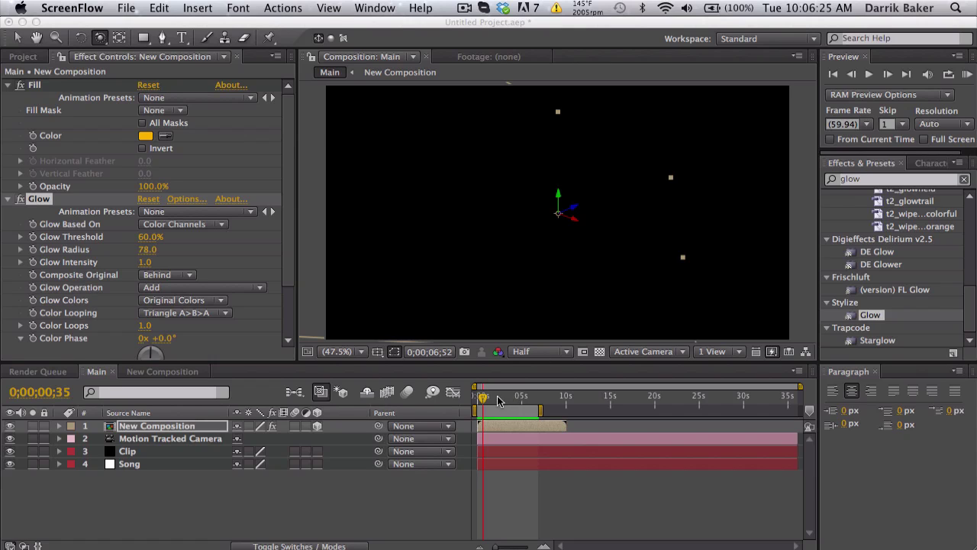
# Play a preview of the glowing yellow chevron animation in the Main composition.
pyautogui.click(969, 79)
pyautogui.click(968, 74)
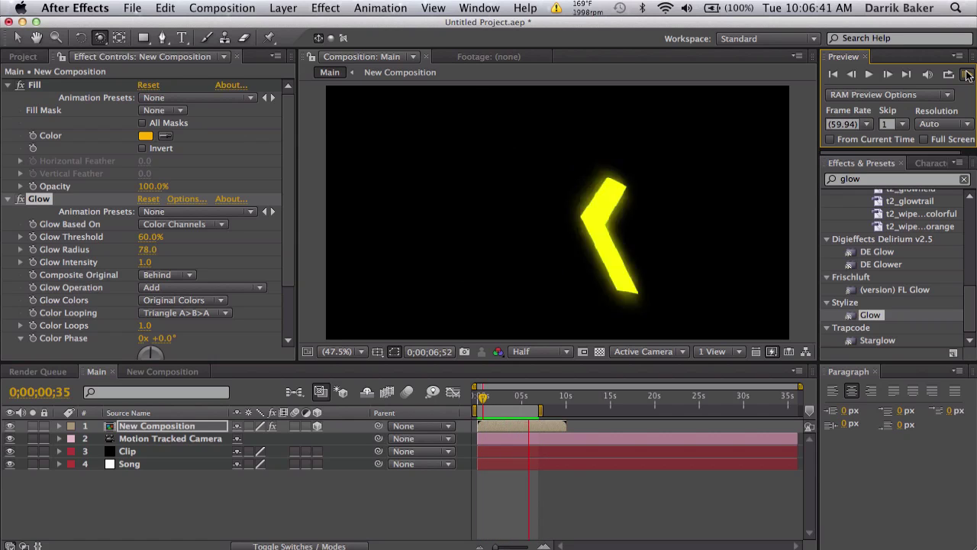
# Stop the preview and create a new composition named Main Composition.
pyautogui.click(968, 74)
pyautogui.click(221, 6)
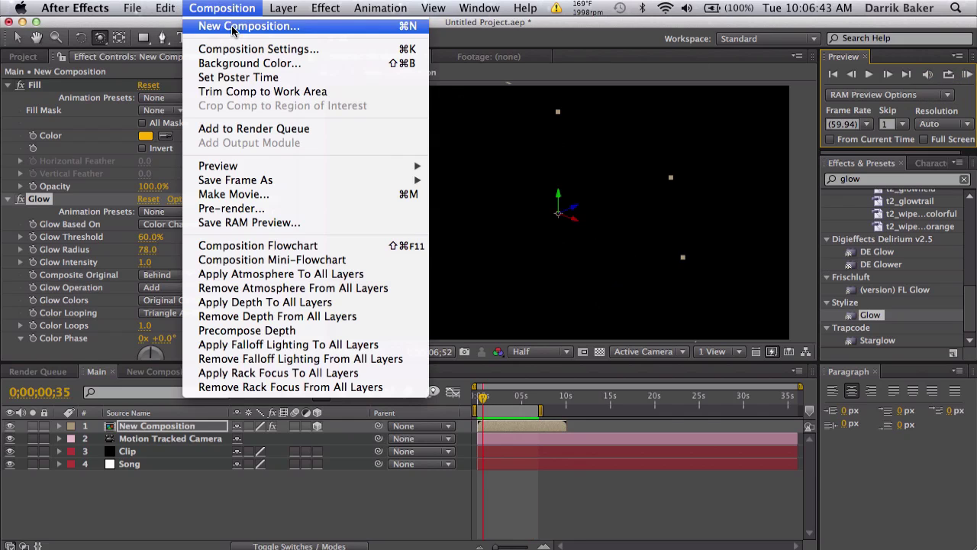
pyautogui.click(232, 27)
pyautogui.write('Main Composition')
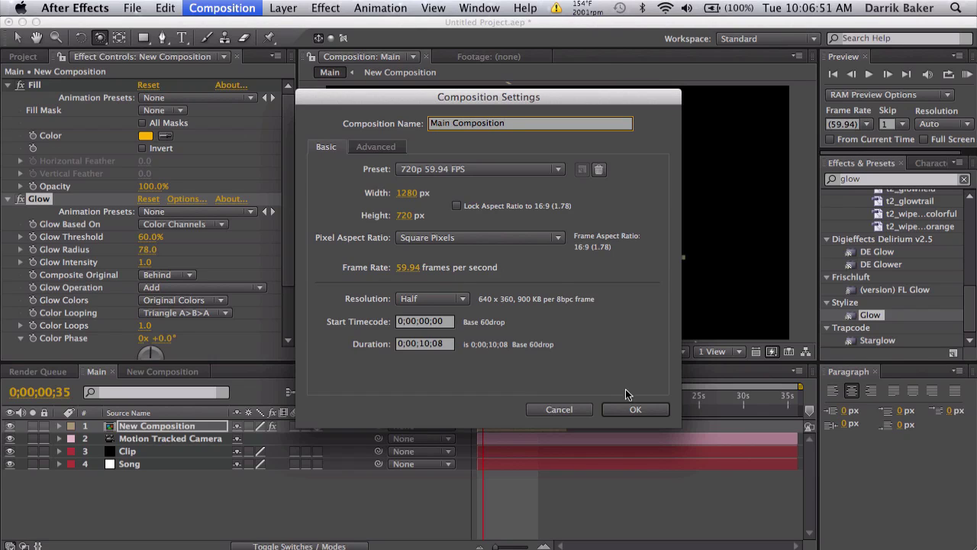
pyautogui.click(630, 407)
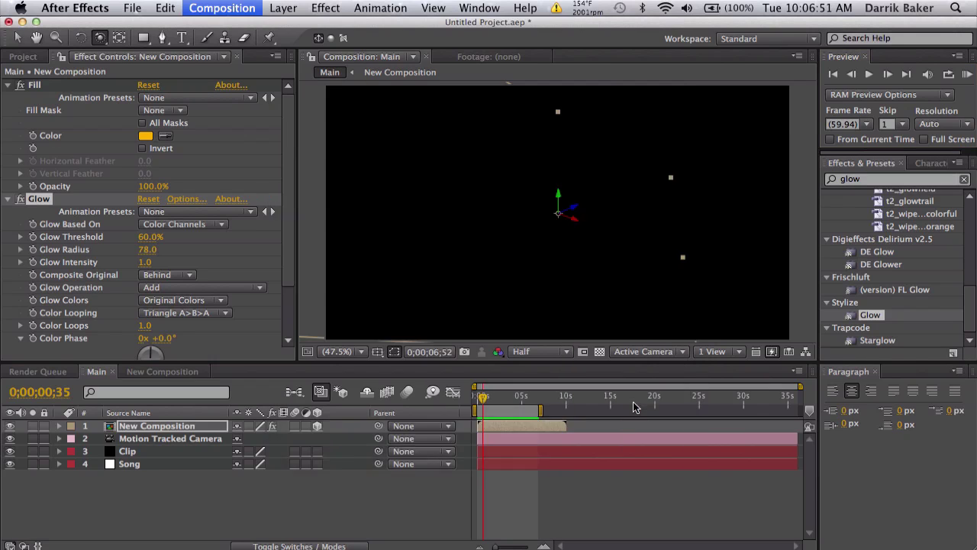
# Add two white solid layers named Clip and Song.
pyautogui.click(276, 8)
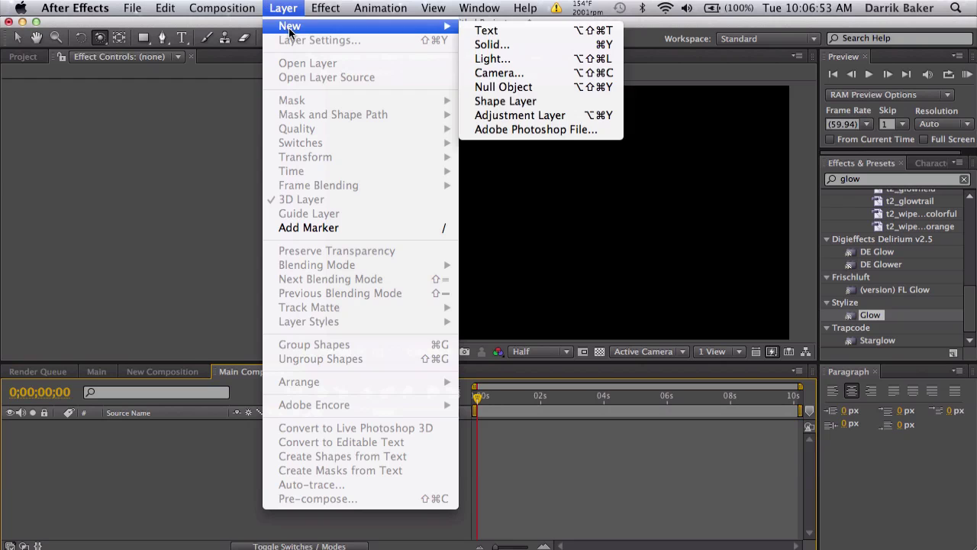
pyautogui.click(519, 46)
pyautogui.write('Clip')
pyautogui.press('Return')
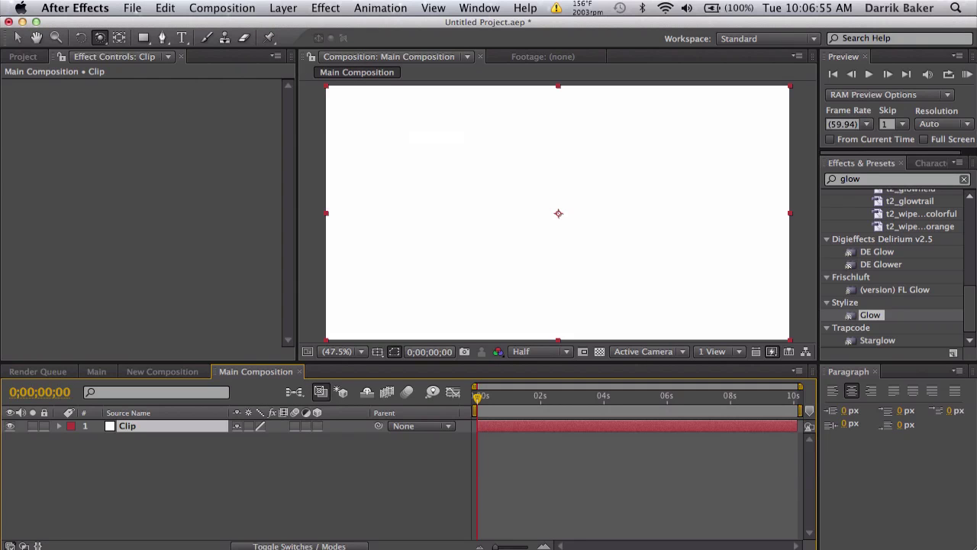
pyautogui.click(284, 8)
pyautogui.moveTo(343, 26)
pyautogui.click(511, 48)
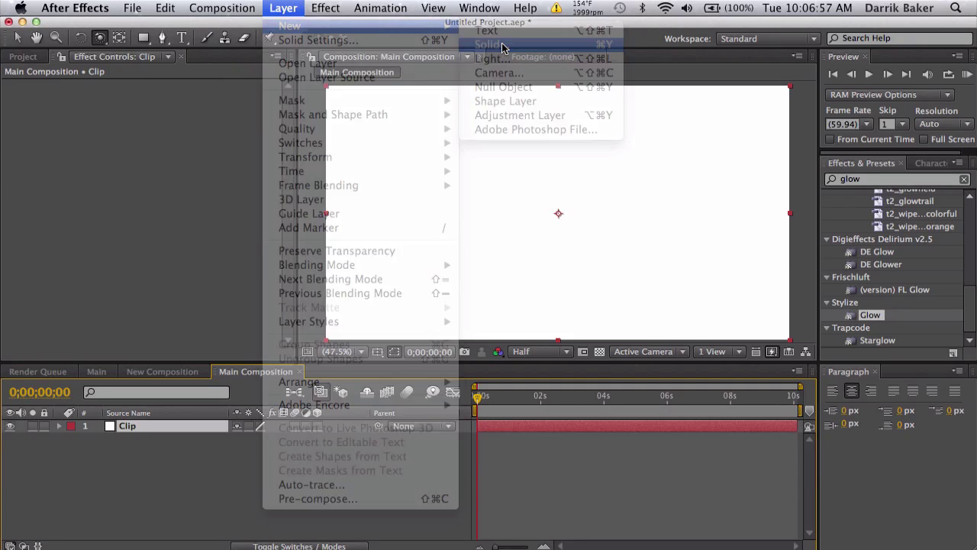
pyautogui.write('Song')
pyautogui.press('Return')
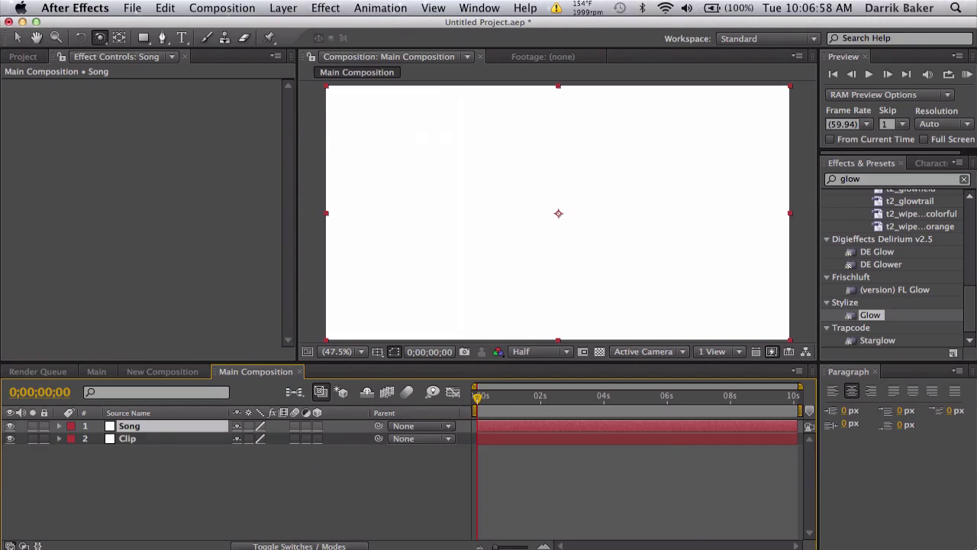
pyautogui.click(283, 8)
# Add a camera layer named Motion Tracked Camera above the Song and Clip solids.
pyautogui.moveTo(321, 26)
pyautogui.click(551, 78)
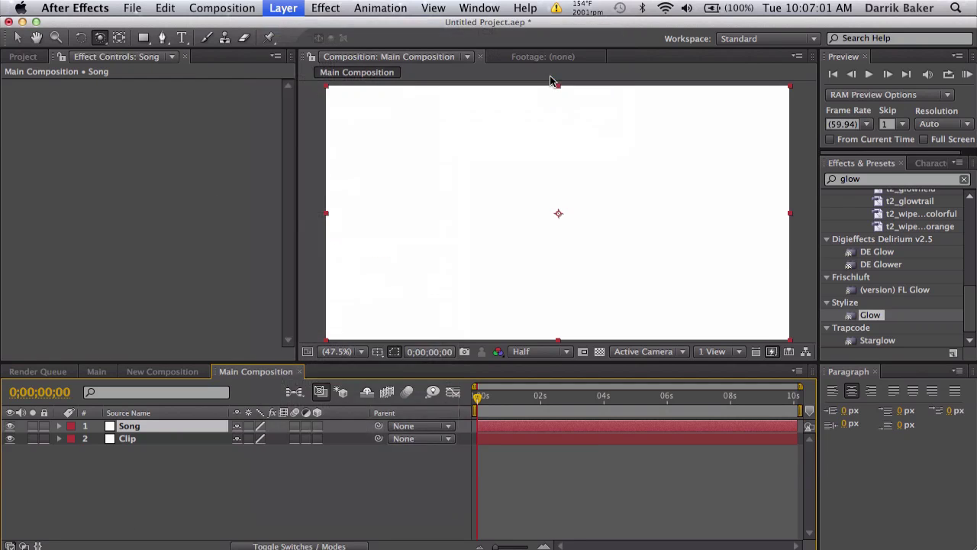
pyautogui.write('Motion Tr')
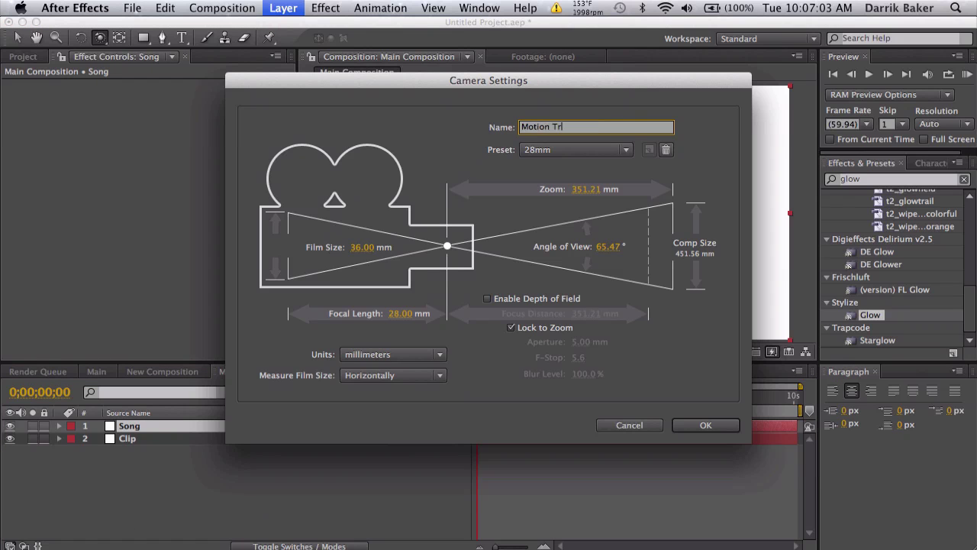
pyautogui.write('acked Camera')
pyautogui.press('Return')
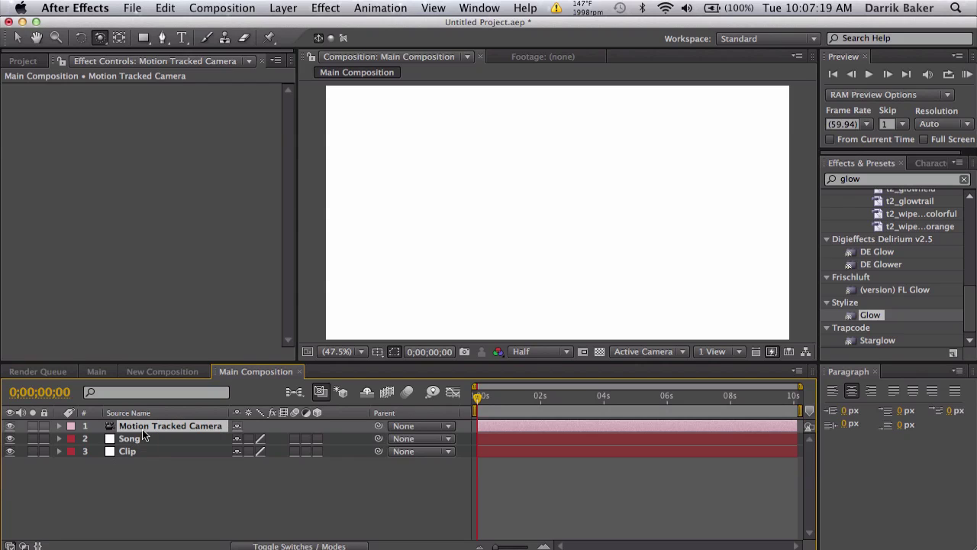
# Create a new composition named Arrow.
pyautogui.click(242, 5)
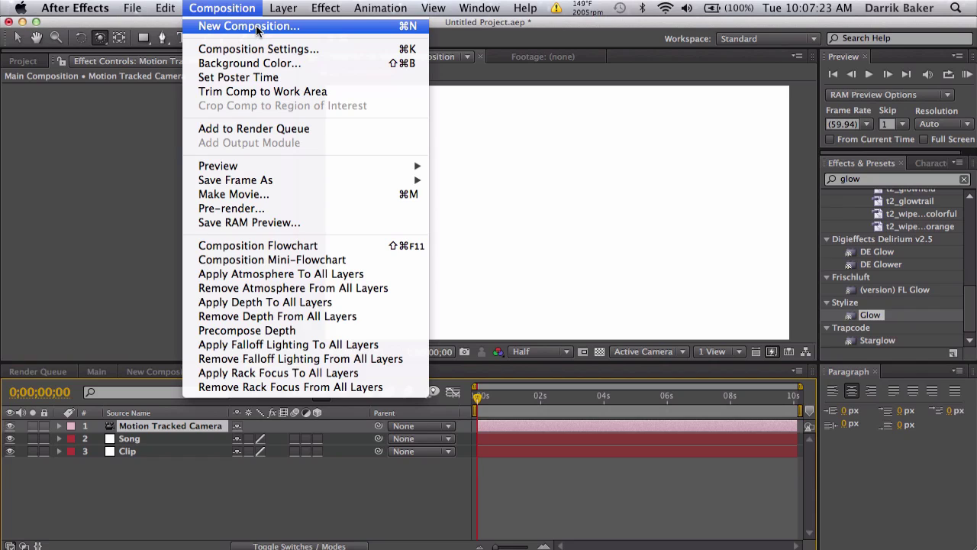
pyautogui.click(257, 27)
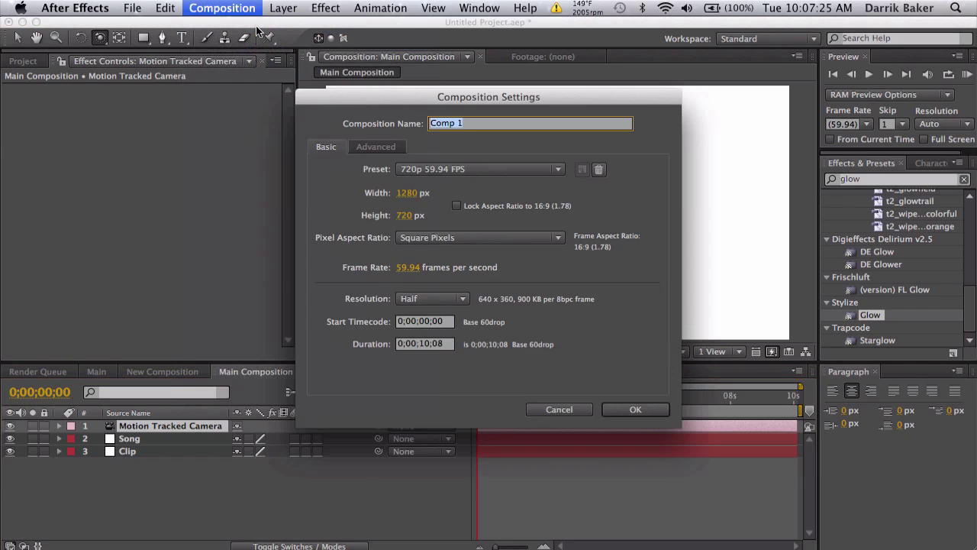
pyautogui.write('New')
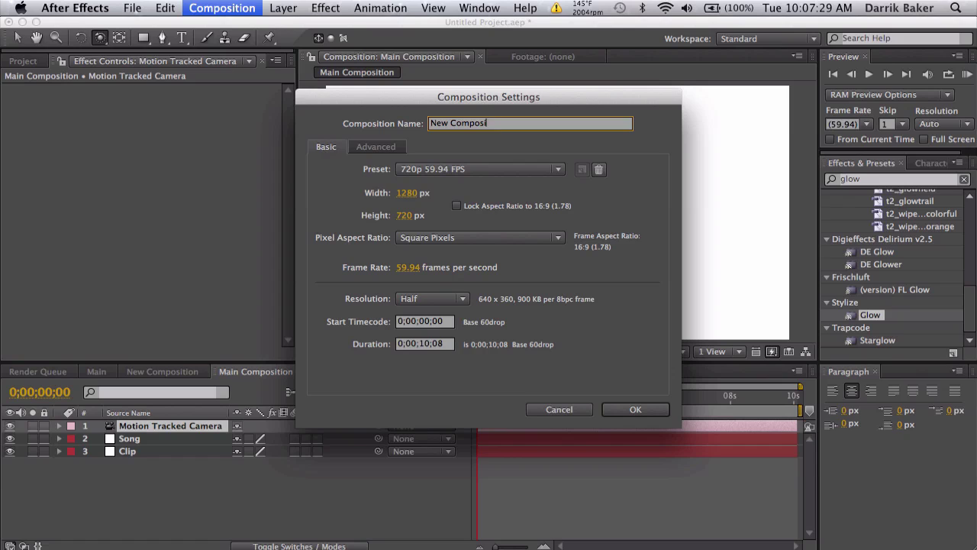
pyautogui.press('BackSpace')
pyautogui.press('BackSpace')
pyautogui.press('BackSpace')
pyautogui.press('BackSpace')
pyautogui.press('BackSpace')
pyautogui.press('BackSpace')
pyautogui.press('BackSpace')
pyautogui.press('BackSpace')
pyautogui.press('BackSpace')
pyautogui.press('BackSpace')
pyautogui.press('Return')
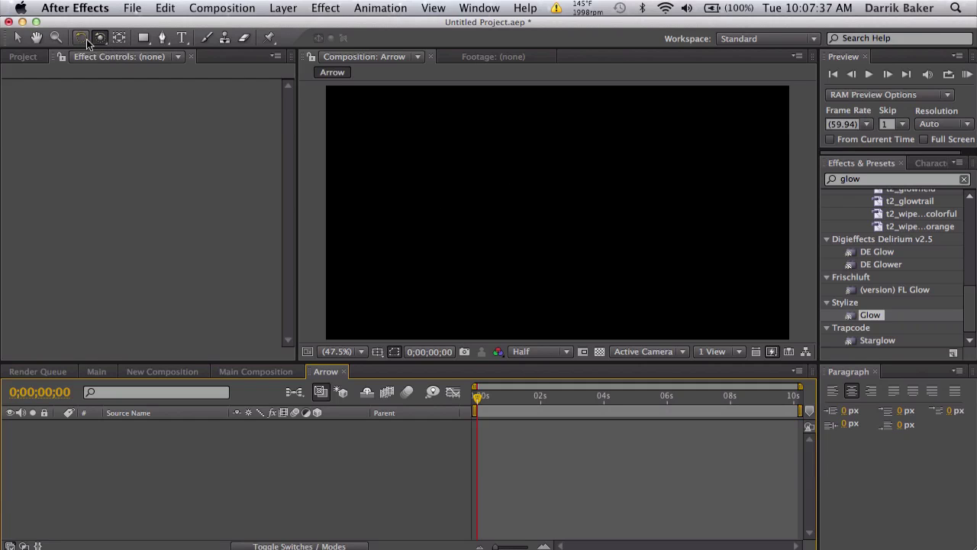
# Add a white X text layer, centre it, and set its font style to ExtraBold.
pyautogui.click(184, 38)
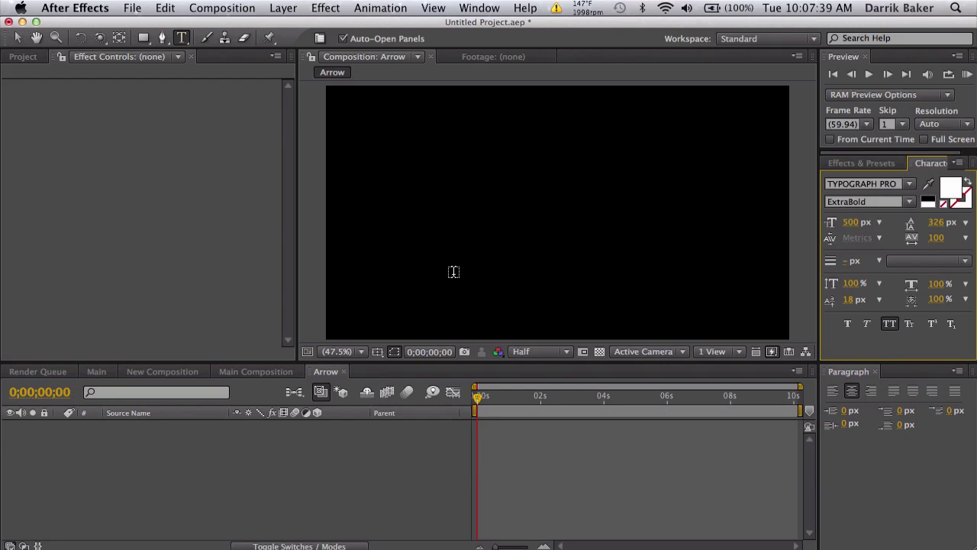
pyautogui.click(427, 220)
pyautogui.write('X')
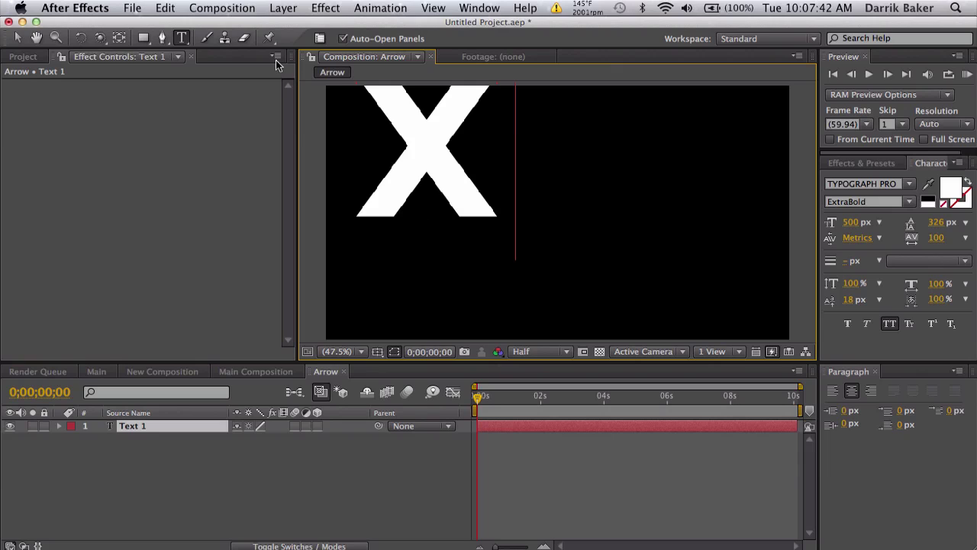
pyautogui.click(18, 37)
pyautogui.moveTo(497, 191); pyautogui.dragTo(530, 257)
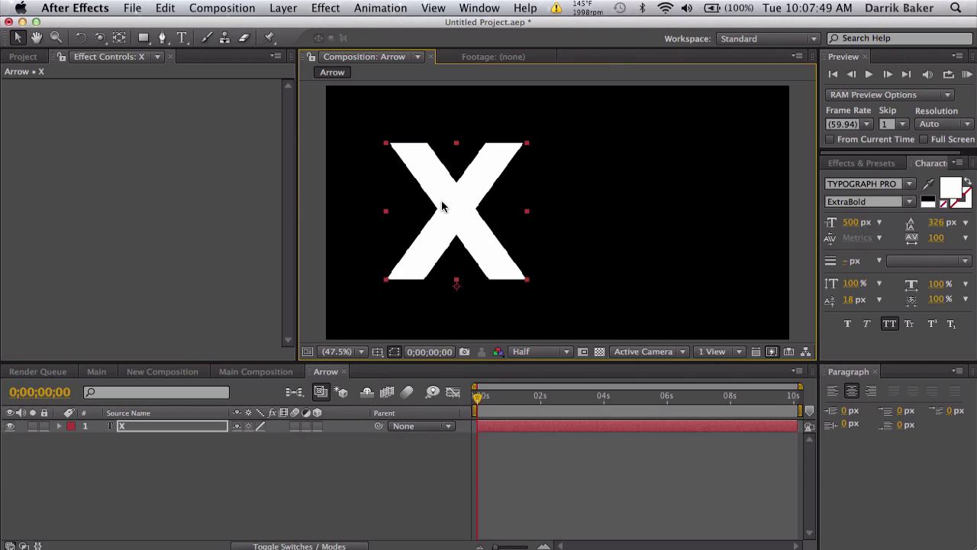
pyautogui.click(897, 202)
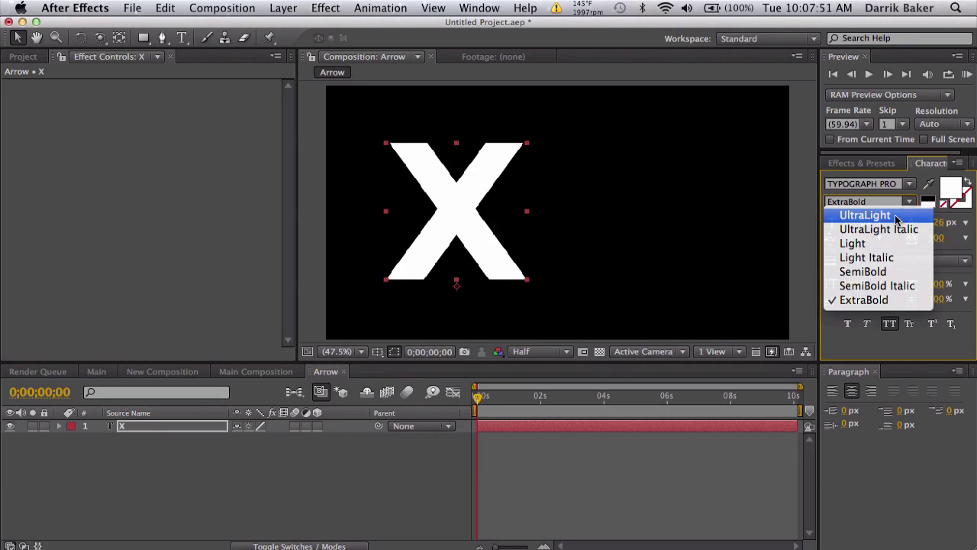
pyautogui.click(897, 219)
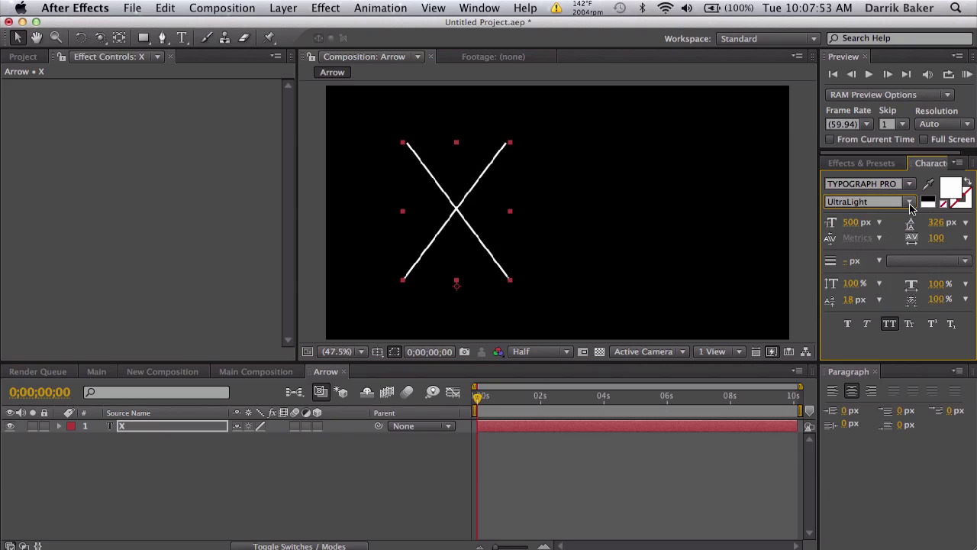
pyautogui.click(910, 203)
pyautogui.click(853, 301)
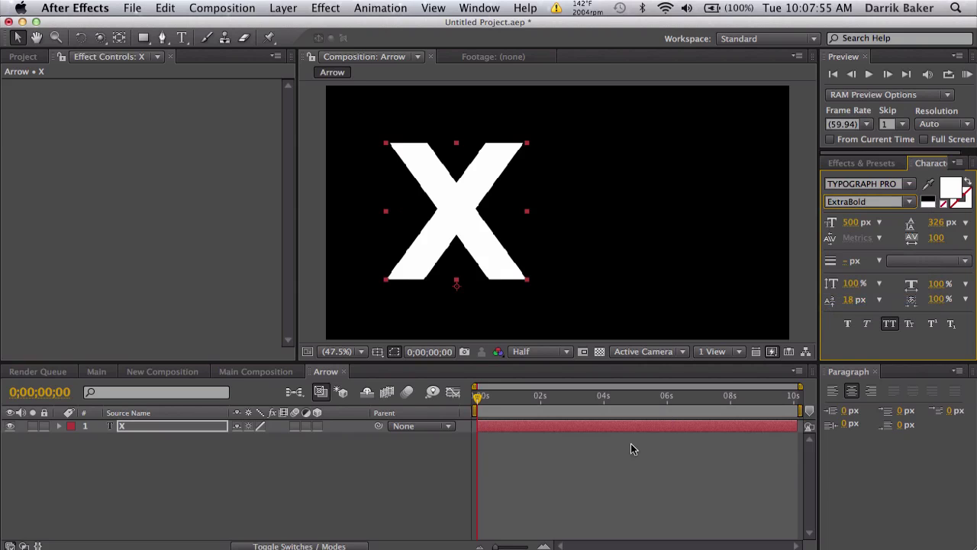
pyautogui.click(595, 506)
# Set the preview to Full resolution at 100% magnification and frame the X.
pyautogui.click(545, 352)
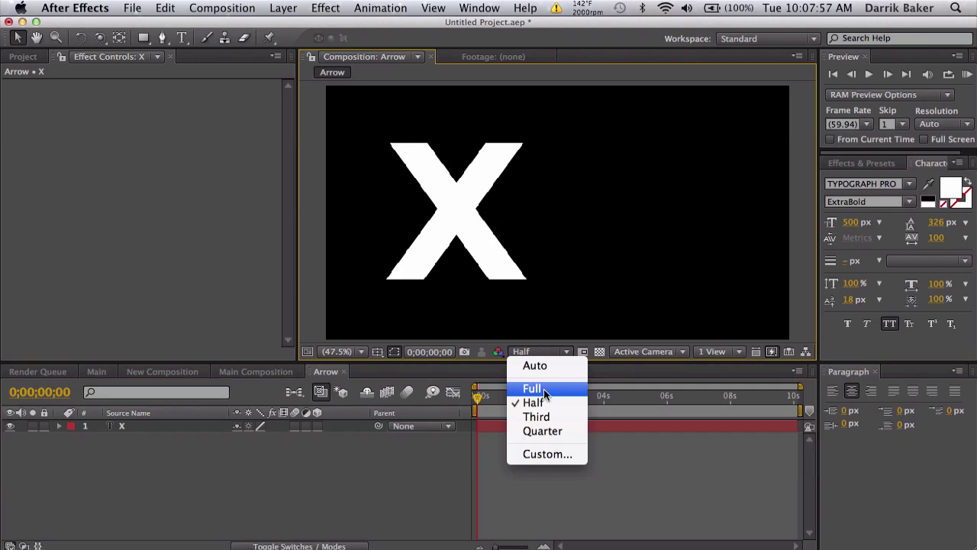
pyautogui.click(543, 387)
pyautogui.click(357, 351)
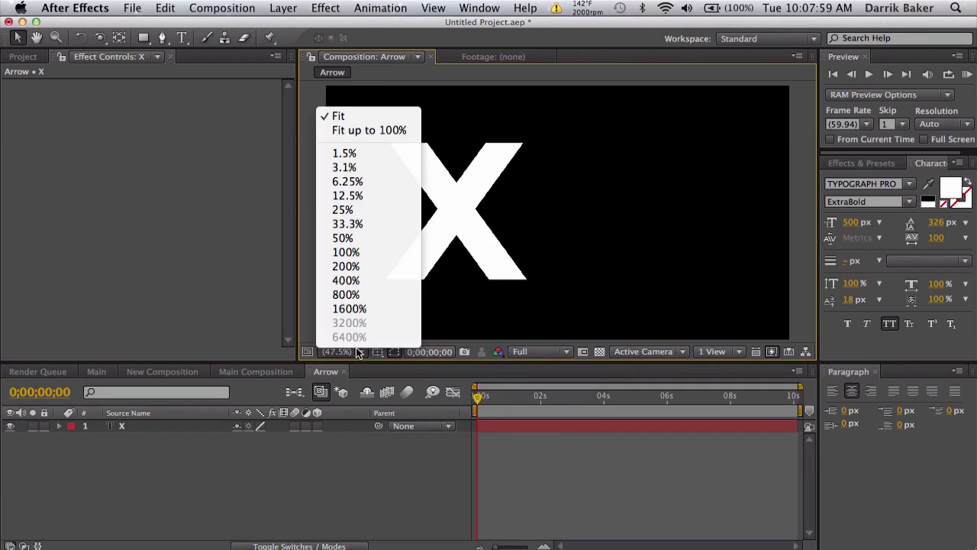
pyautogui.click(345, 252)
pyautogui.press('h')
pyautogui.moveTo(476, 220); pyautogui.dragTo(682, 183)
pyautogui.press('v')
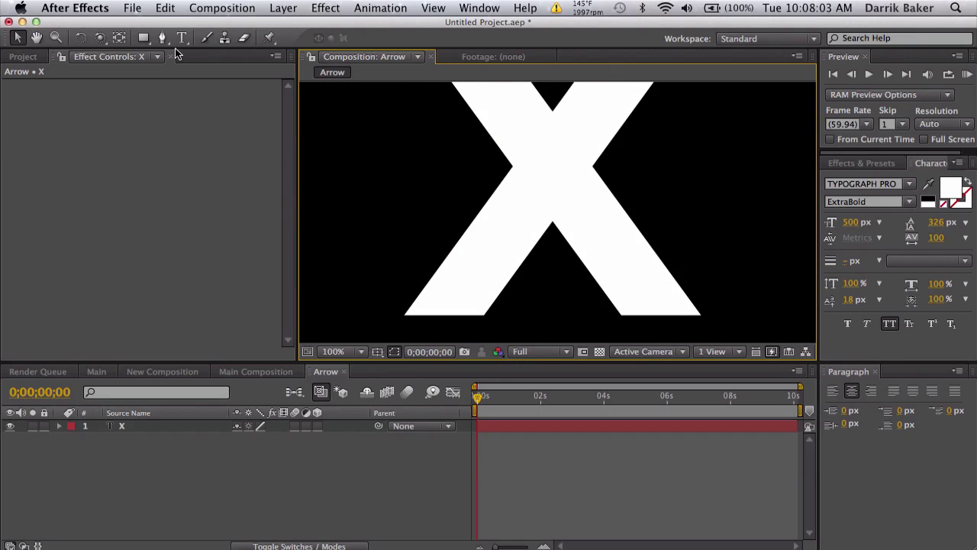
# Delete the stray Shape Layer 1 made by the Pen tool and select the X text layer.
pyautogui.click(163, 40)
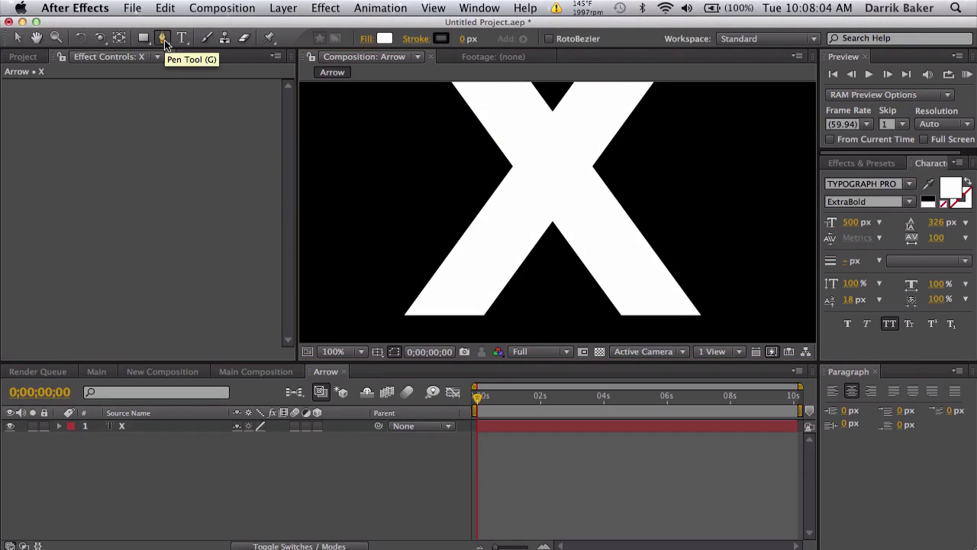
pyautogui.click(619, 324)
pyautogui.click(163, 429)
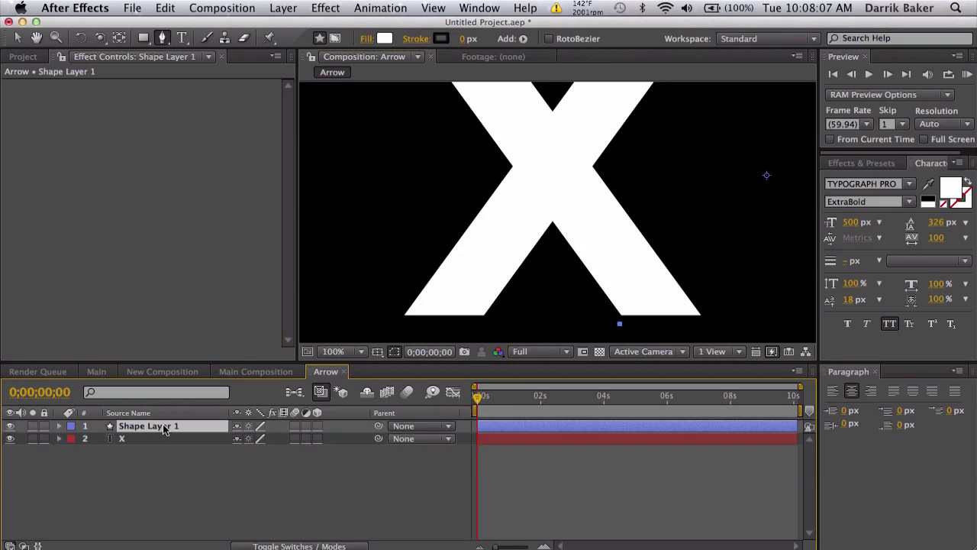
pyautogui.press('Delete')
pyautogui.click(182, 425)
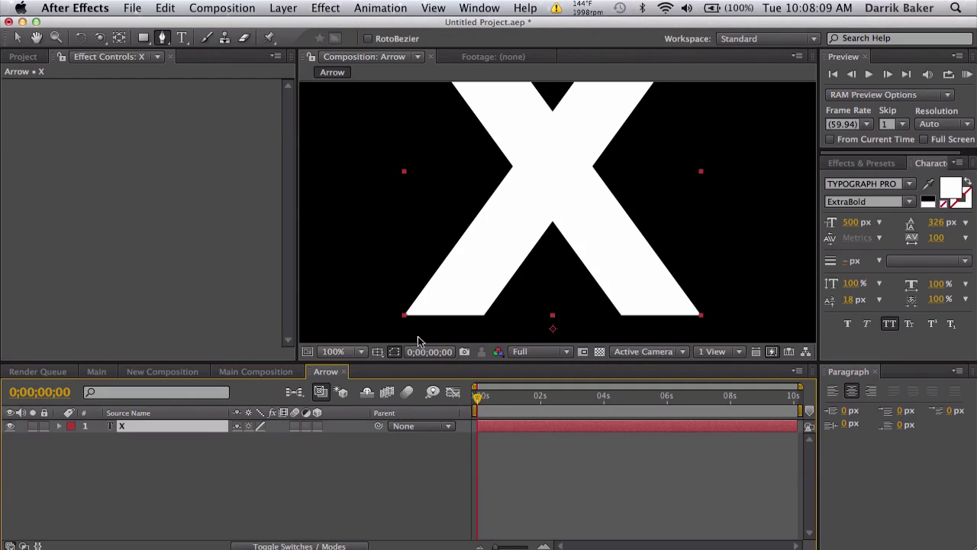
# Draw a closed mask around the X's left half, leaving a left-pointing chevron.
pyautogui.click(618, 325)
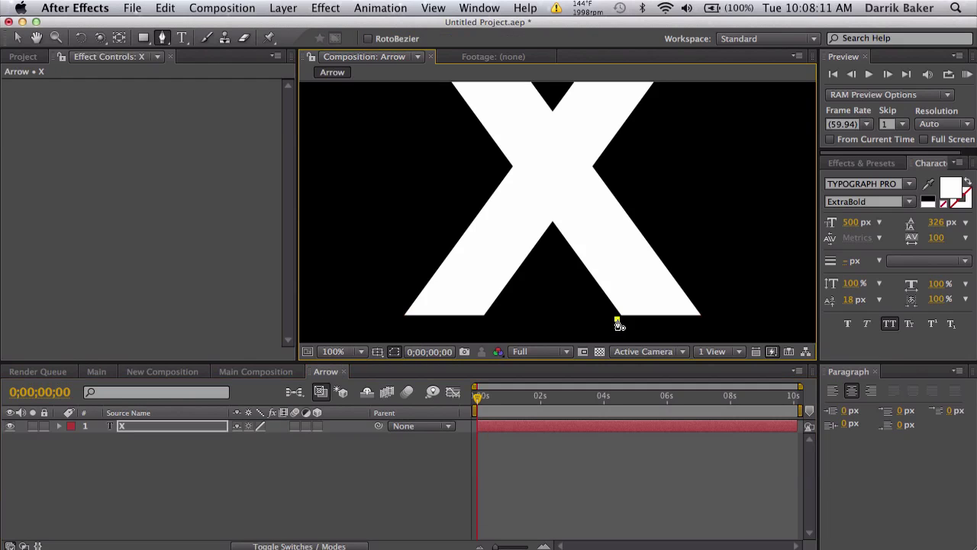
pyautogui.click(506, 171)
pyautogui.moveTo(506, 171); pyautogui.dragTo(510, 253)
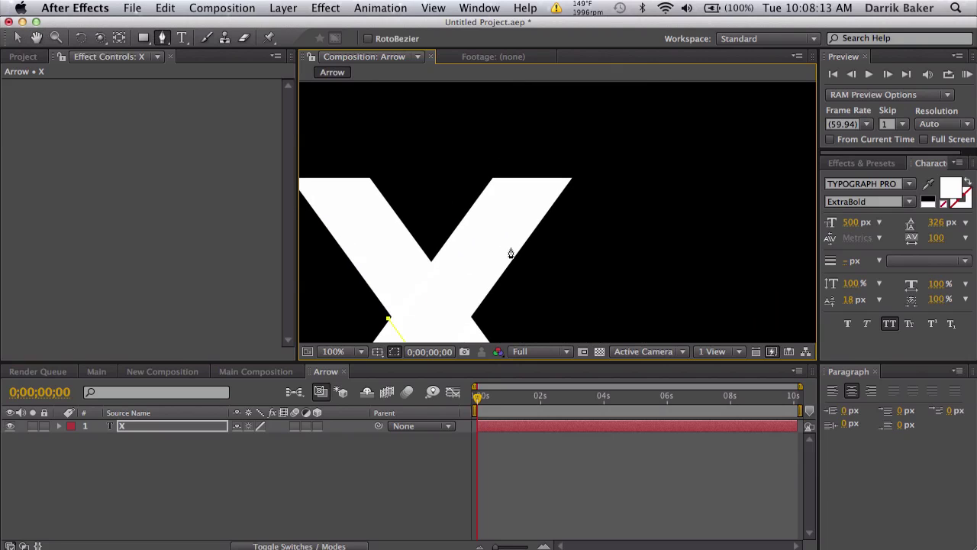
pyautogui.click(486, 174)
pyautogui.click(608, 164)
pyautogui.scroll(-5, 593, 200)
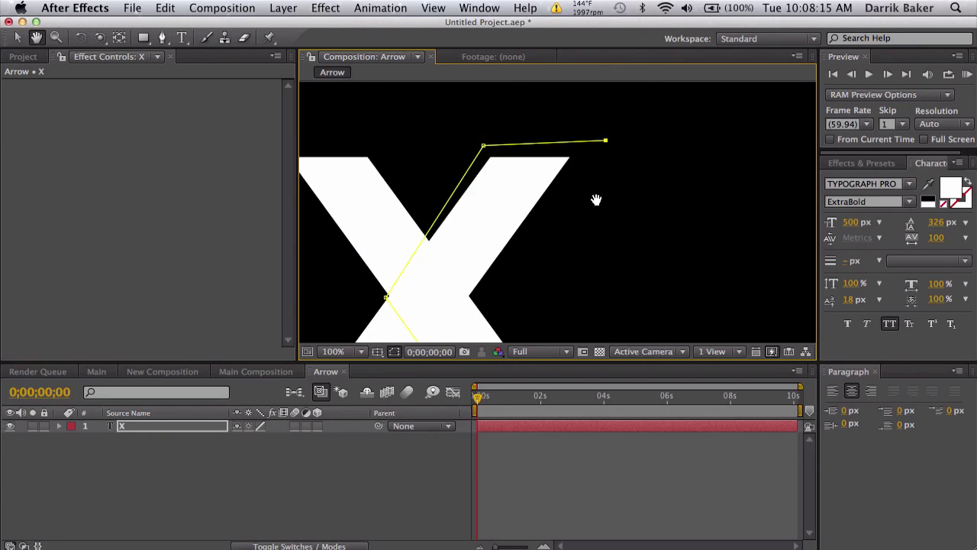
pyautogui.click(598, 295)
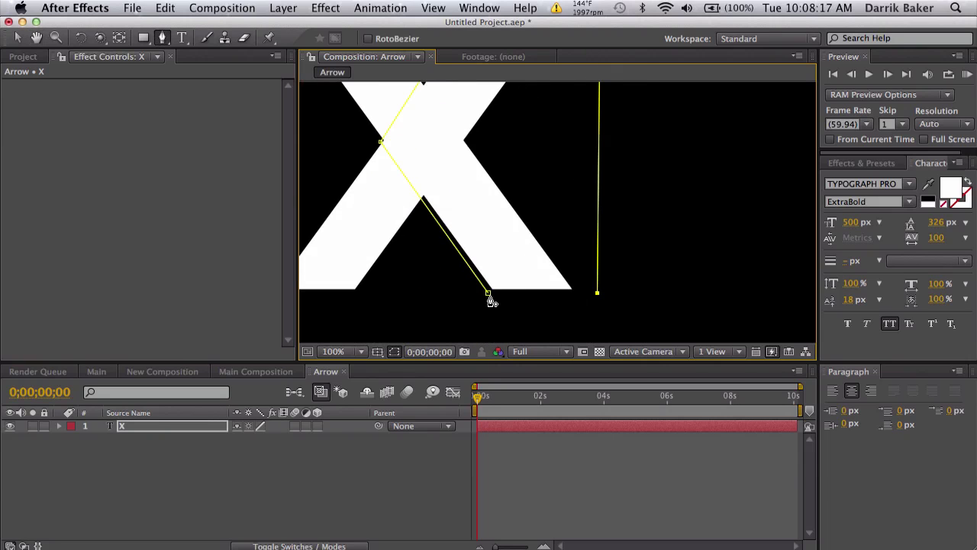
pyautogui.click(487, 292)
pyautogui.moveTo(482, 221); pyautogui.dragTo(547, 264)
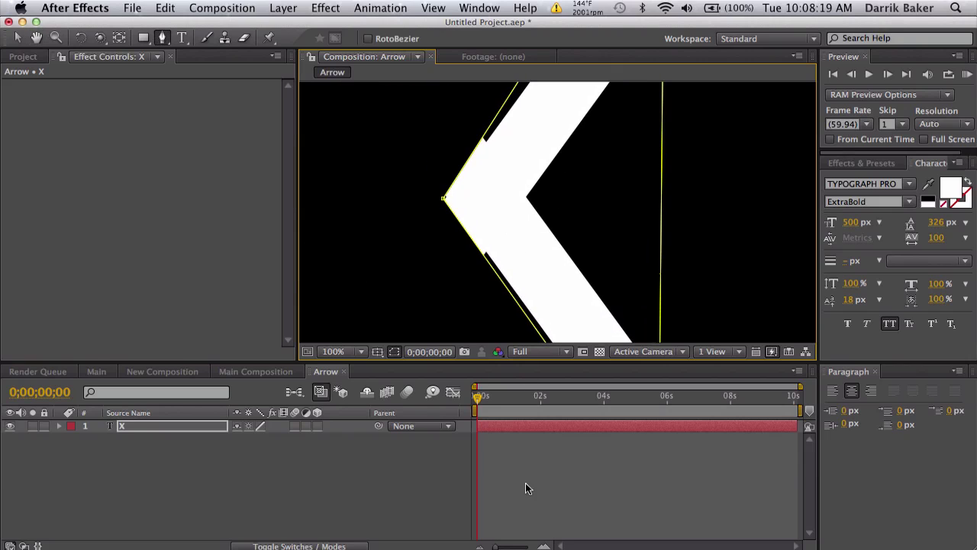
pyautogui.click(525, 489)
# Drag the mask's bottom-left vertex onto the chevron's edge.
pyautogui.click(35, 38)
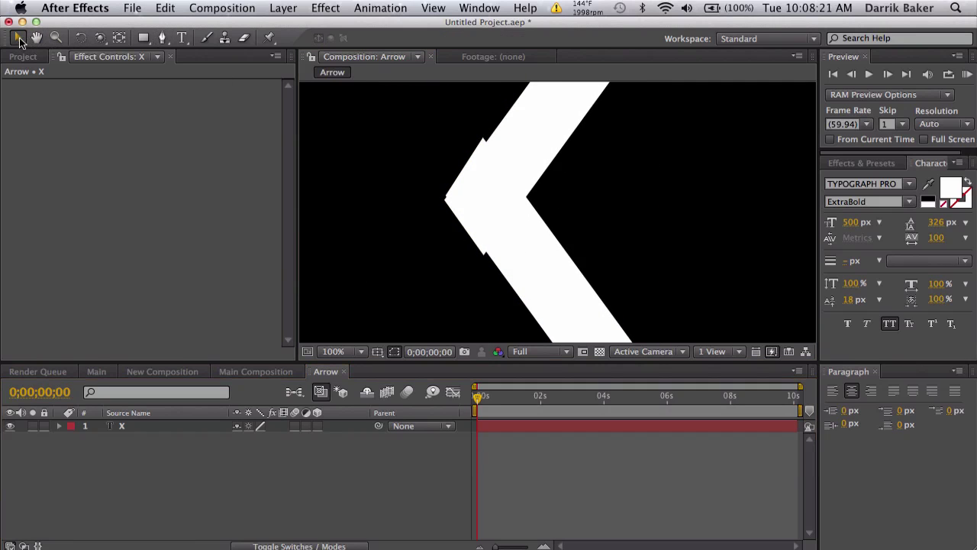
pyautogui.moveTo(597, 263); pyautogui.dragTo(598, 179)
pyautogui.press('v')
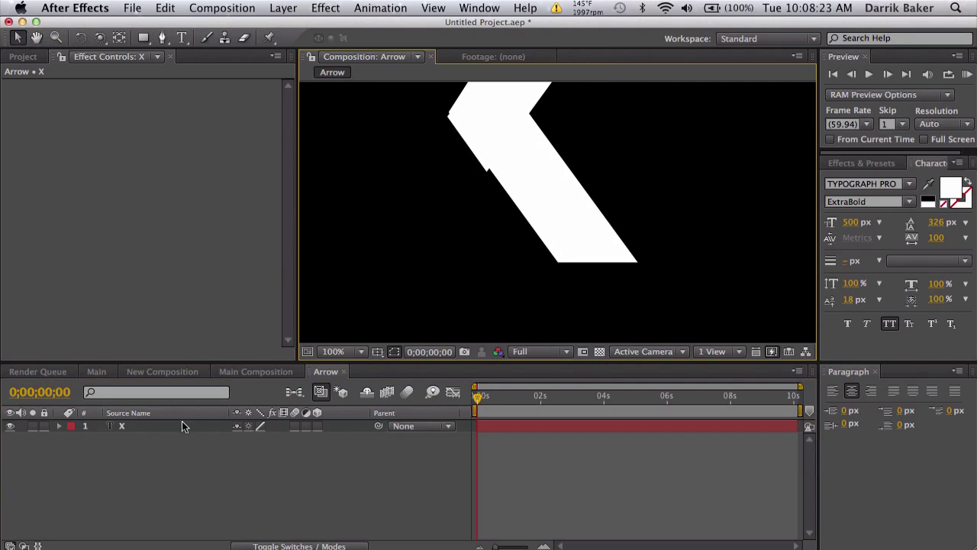
pyautogui.click(181, 432)
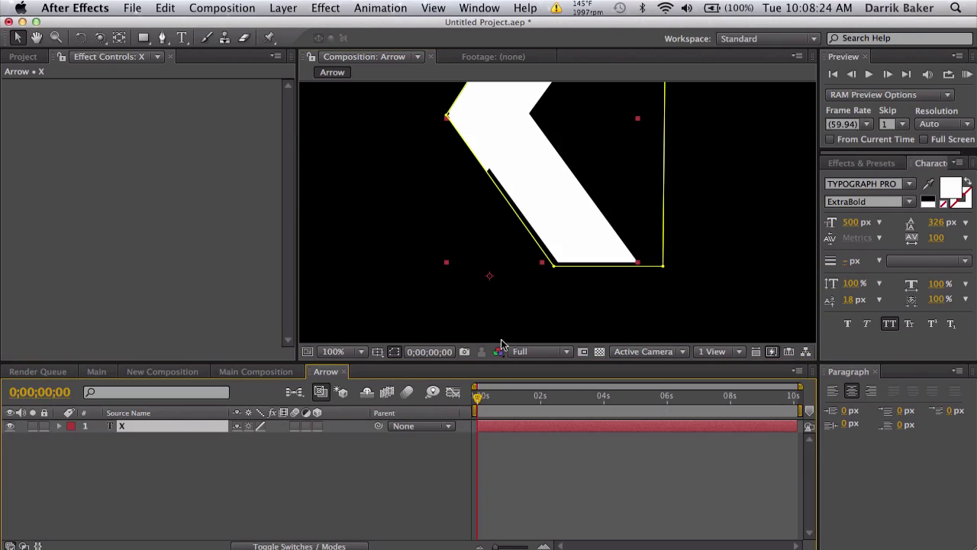
pyautogui.click(555, 267)
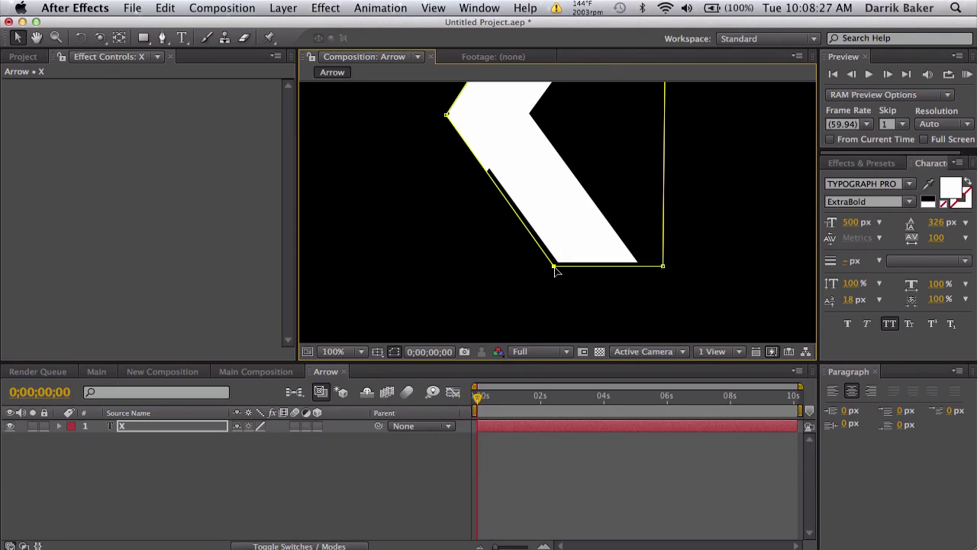
pyautogui.moveTo(554, 268); pyautogui.dragTo(556, 267)
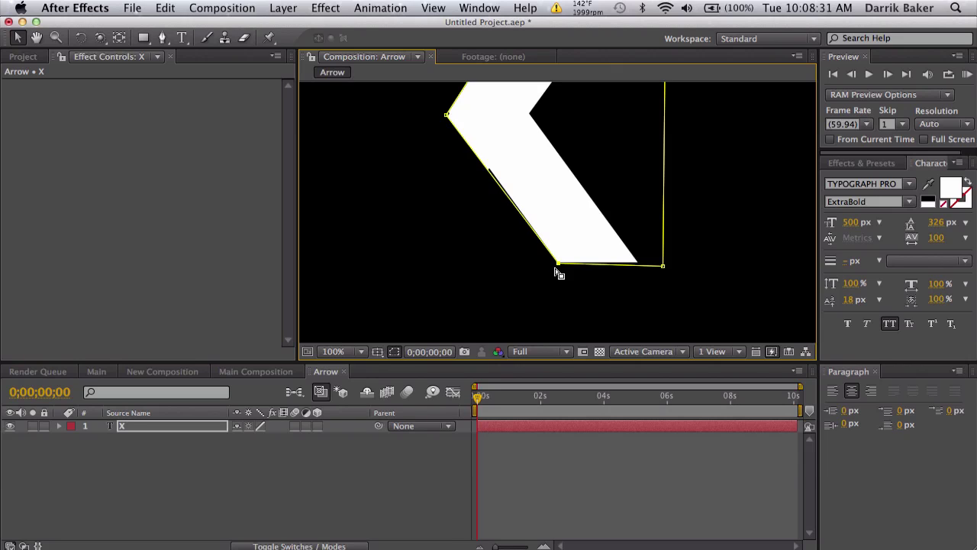
# Nudge the top-left mask vertex into place with the arrow keys.
pyautogui.press('space')
pyautogui.moveTo(646, 236); pyautogui.dragTo(620, 444)
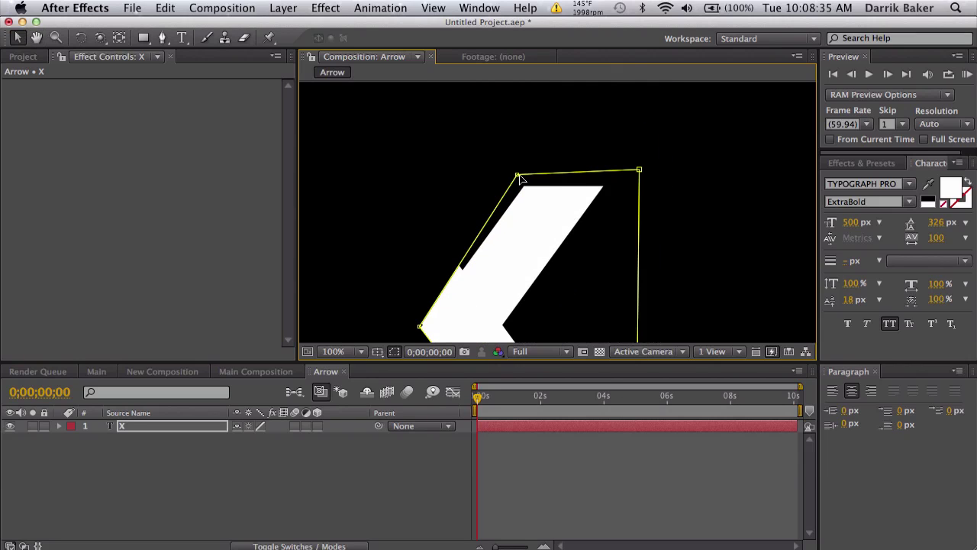
pyautogui.press('Down')
pyautogui.press('Down')
pyautogui.press('Down')
pyautogui.press('Down')
pyautogui.press('Down')
pyautogui.press('Down')
pyautogui.press('Down')
pyautogui.press('Down')
pyautogui.press('Down')
pyautogui.press('Down')
pyautogui.press('Right')
pyautogui.press('Right')
pyautogui.press('Right')
pyautogui.press('Right')
pyautogui.press('Right')
pyautogui.press('Right')
pyautogui.press('Right')
pyautogui.press('Right')
pyautogui.press('Right')
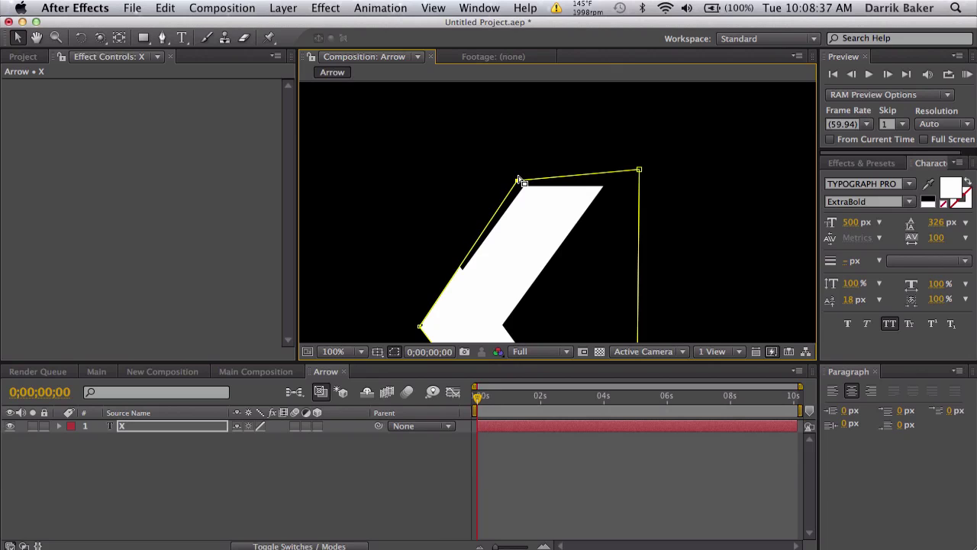
pyautogui.press('Left')
pyautogui.press('Left')
pyautogui.press('Left')
pyautogui.press('Down')
pyautogui.press('Down')
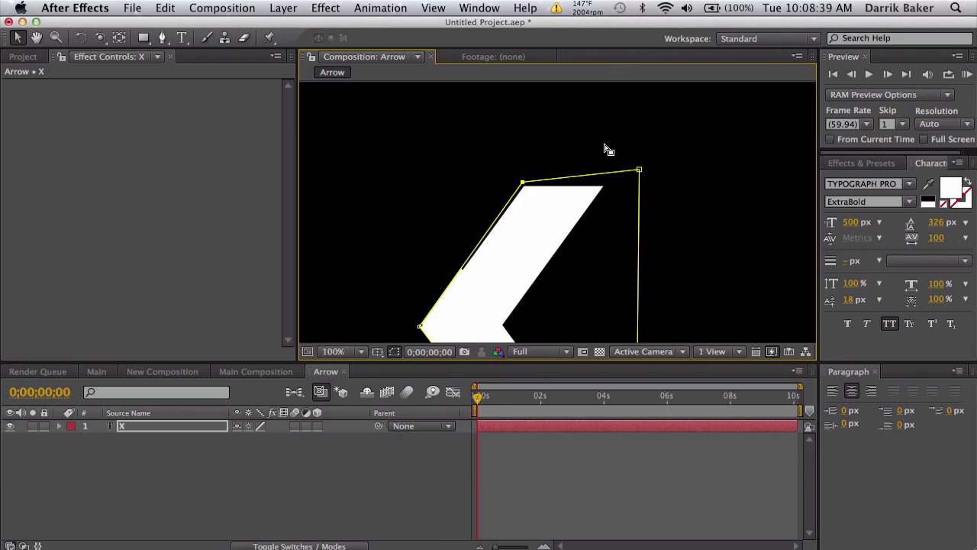
# Align the left mask vertex with the arrow's edges, then set the view to Fit.
pyautogui.press('space')
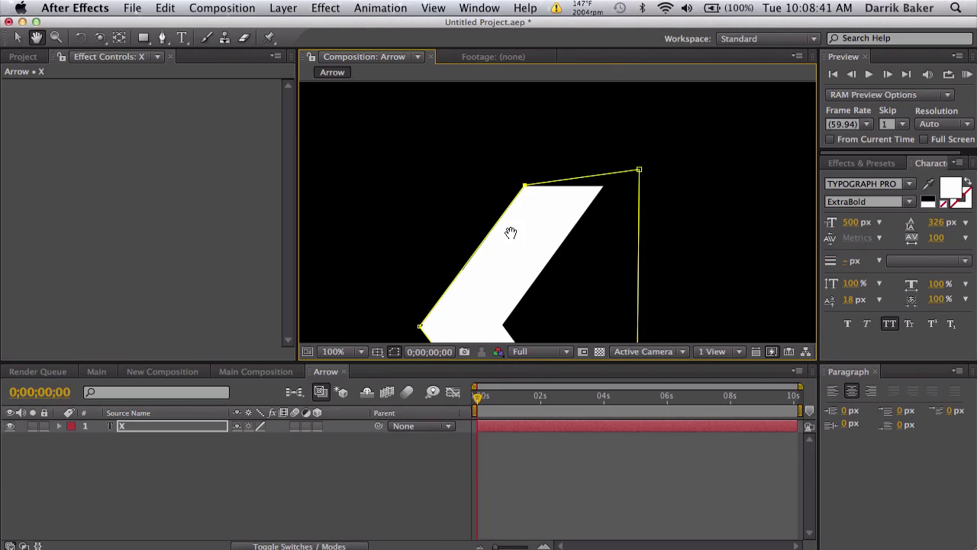
pyautogui.moveTo(508, 229); pyautogui.dragTo(554, 119)
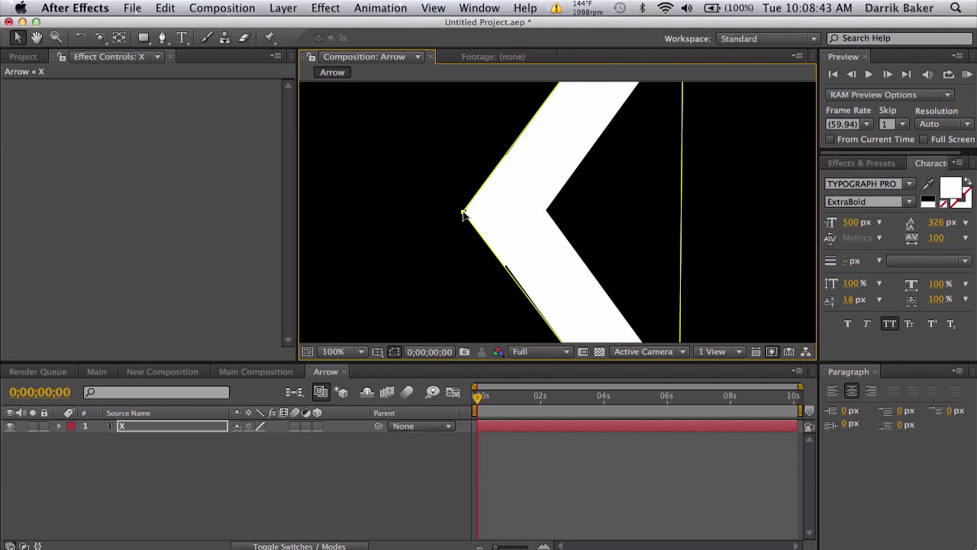
pyautogui.moveTo(464, 213); pyautogui.dragTo(465, 214)
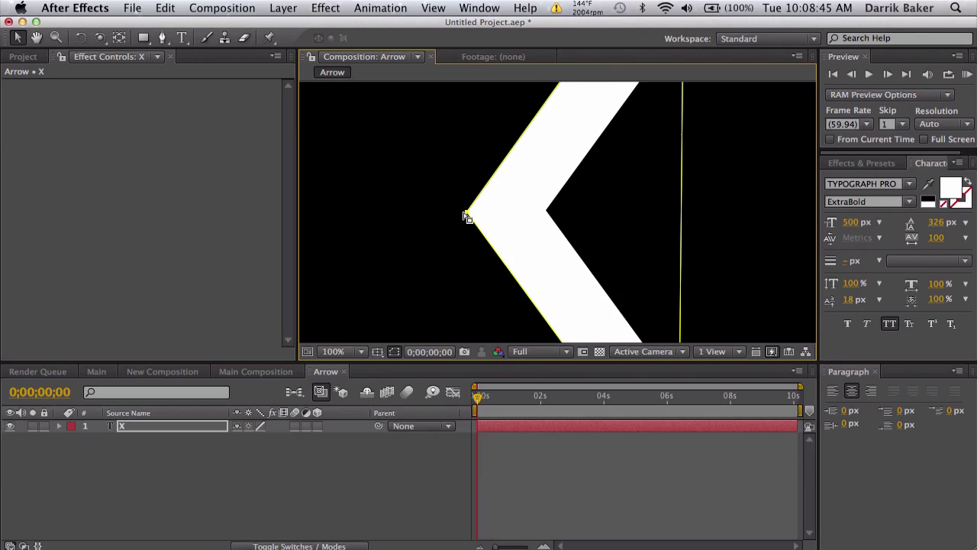
pyautogui.click(562, 479)
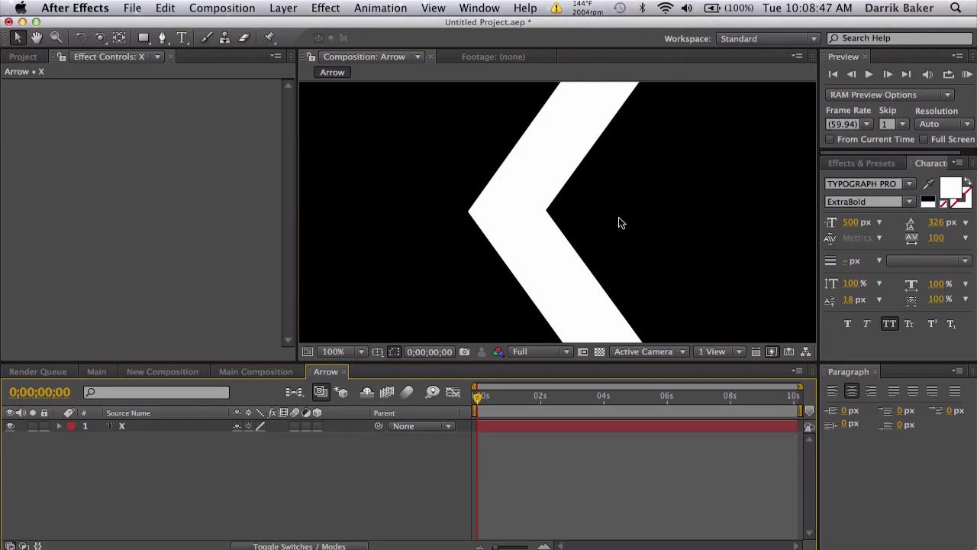
pyautogui.moveTo(617, 221); pyautogui.dragTo(575, 203)
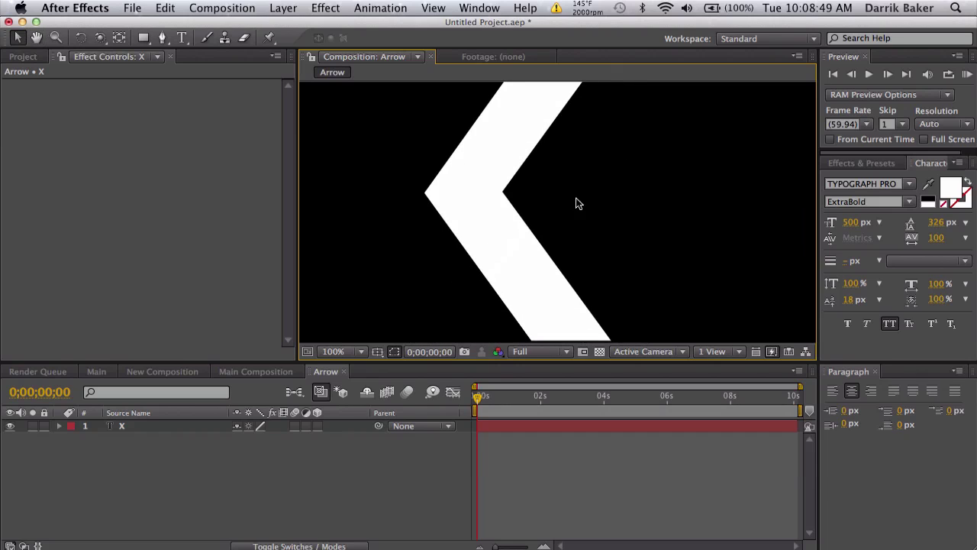
pyautogui.click(347, 355)
pyautogui.click(357, 115)
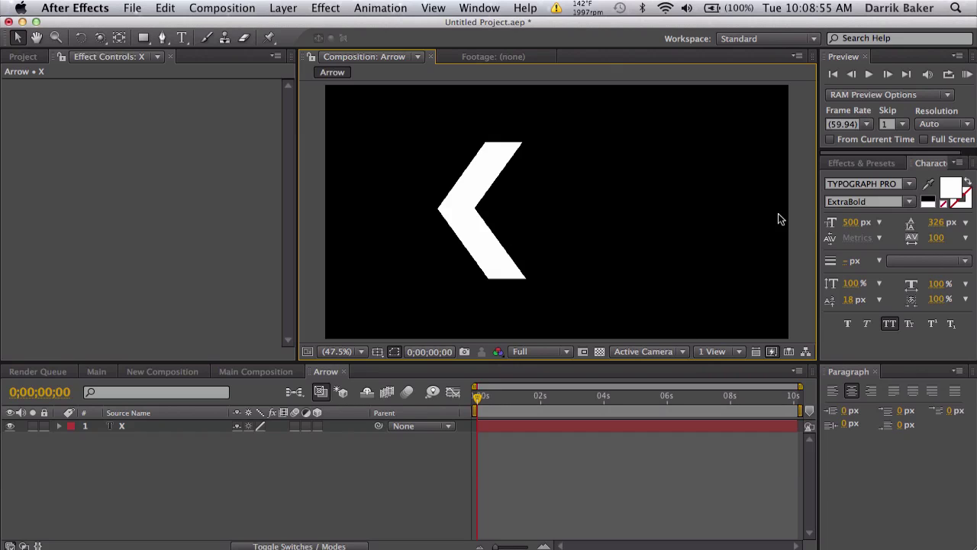
# Drag the X layer near the right edge of the Arrow comp and deselect it.
pyautogui.click(154, 432)
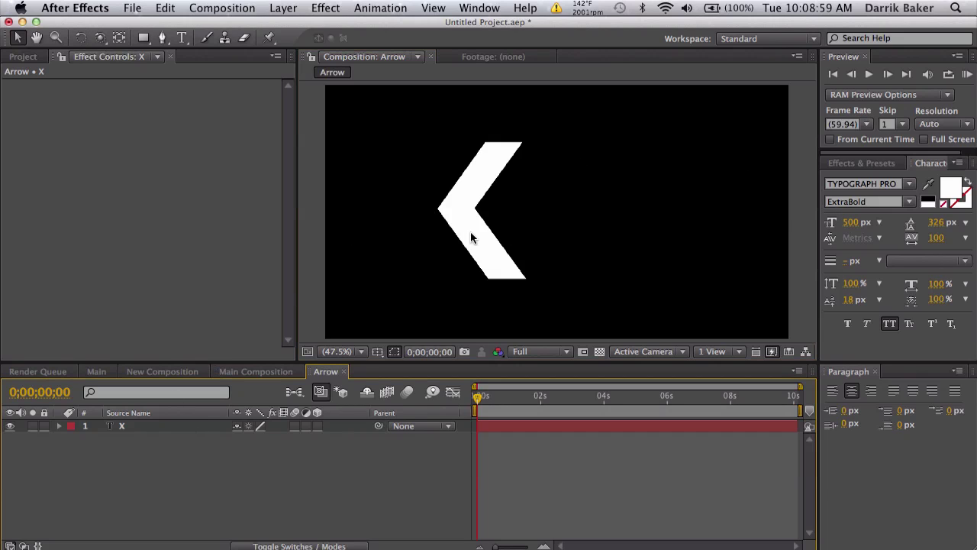
pyautogui.moveTo(470, 235); pyautogui.dragTo(687, 244)
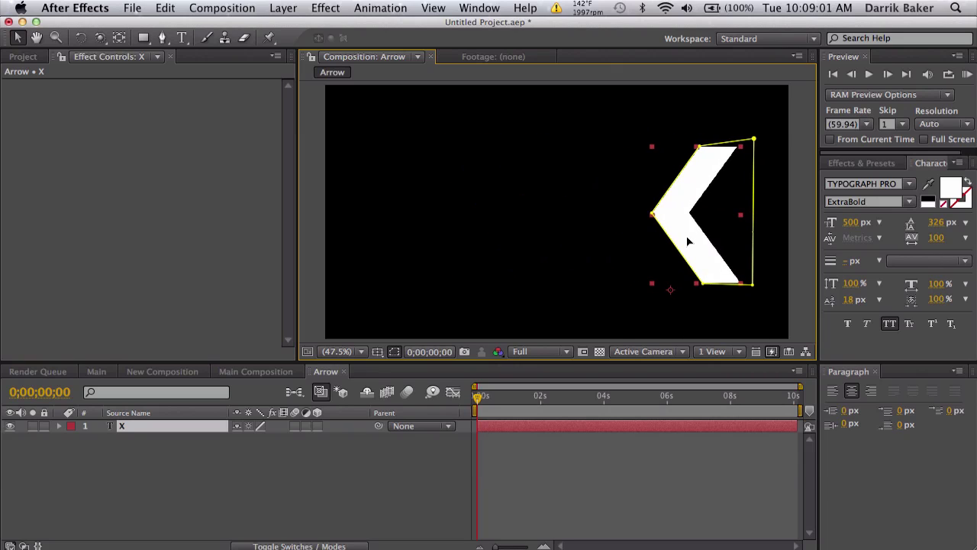
pyautogui.click(144, 491)
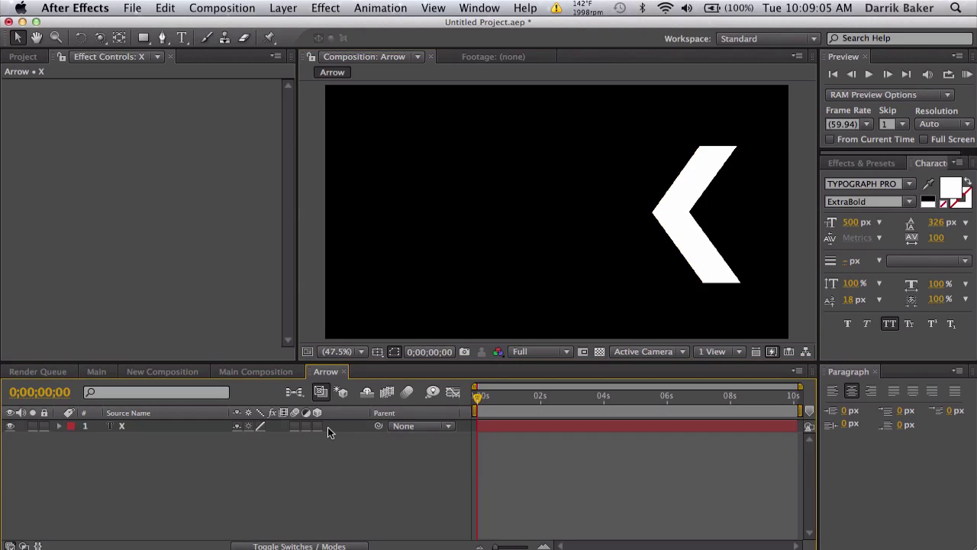
# Keyframe the X layer's Opacity at 100% on frame 0, 0% on frame 20, plus frame 35.
pyautogui.click(135, 428)
pyautogui.press('t')
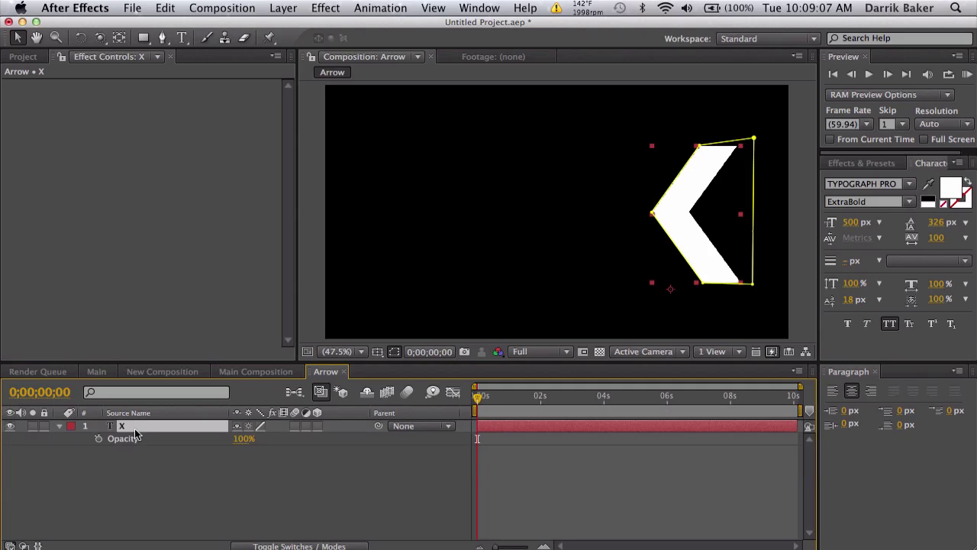
pyautogui.press('=')
pyautogui.press('=')
pyautogui.press('=')
pyautogui.press('=')
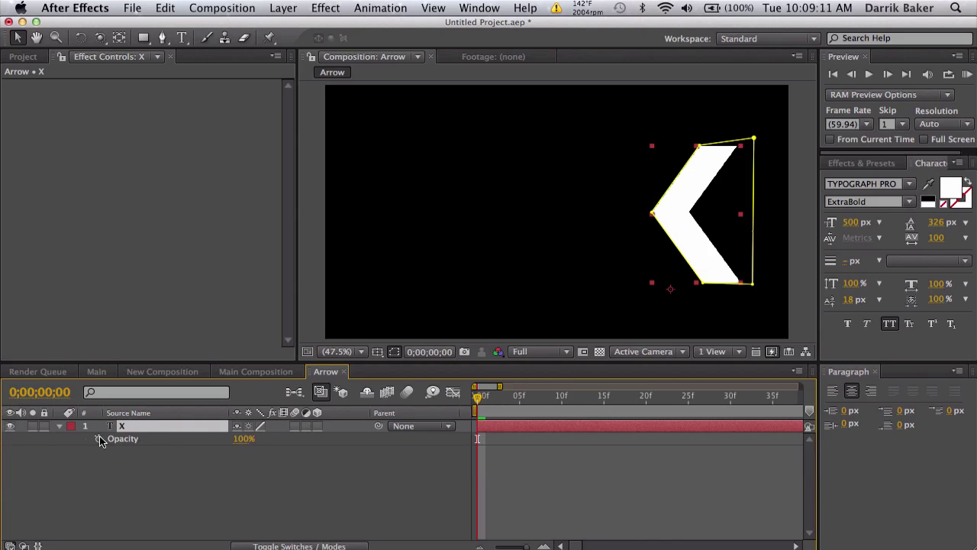
pyautogui.click(97, 438)
pyautogui.click(646, 398)
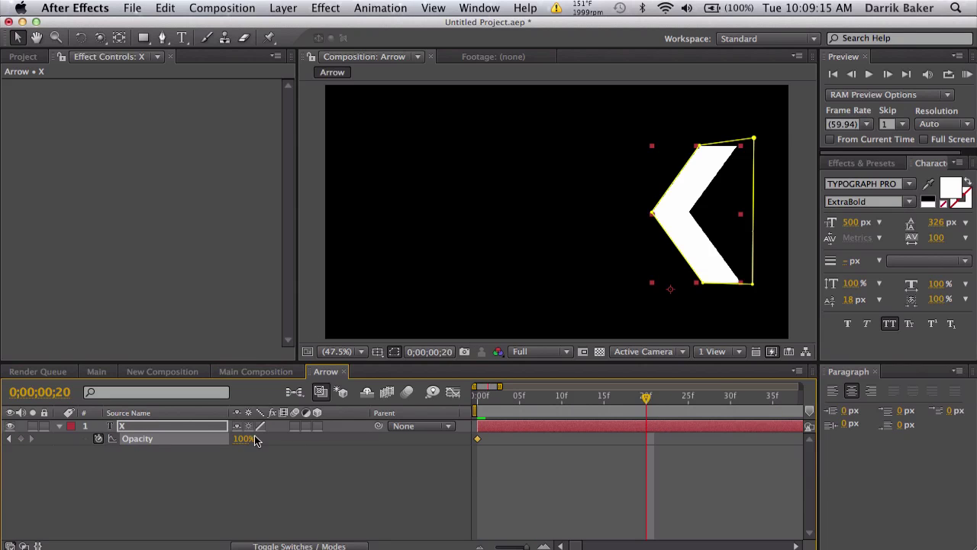
pyautogui.moveTo(243, 440); pyautogui.dragTo(166, 442)
pyautogui.hscroll(3, 550, 500)
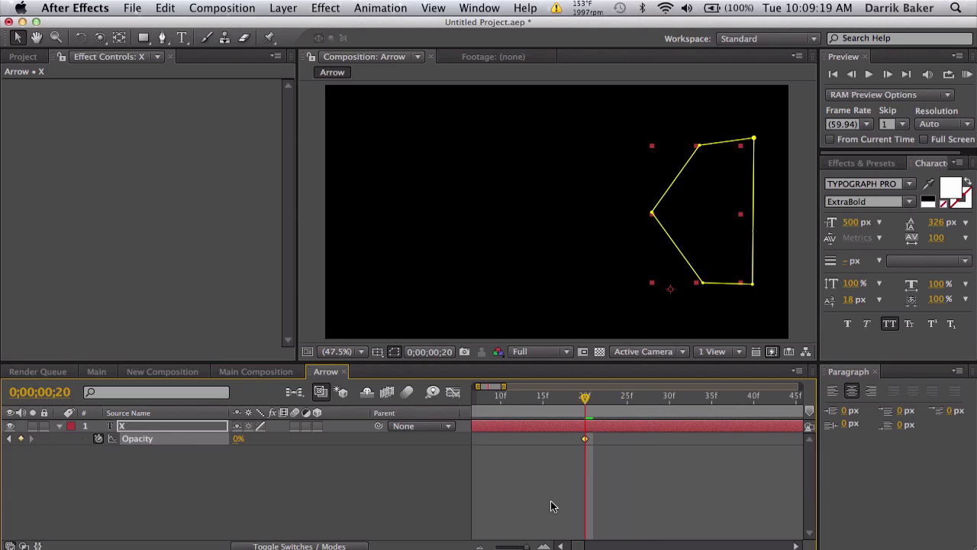
pyautogui.moveTo(640, 403); pyautogui.dragTo(711, 401)
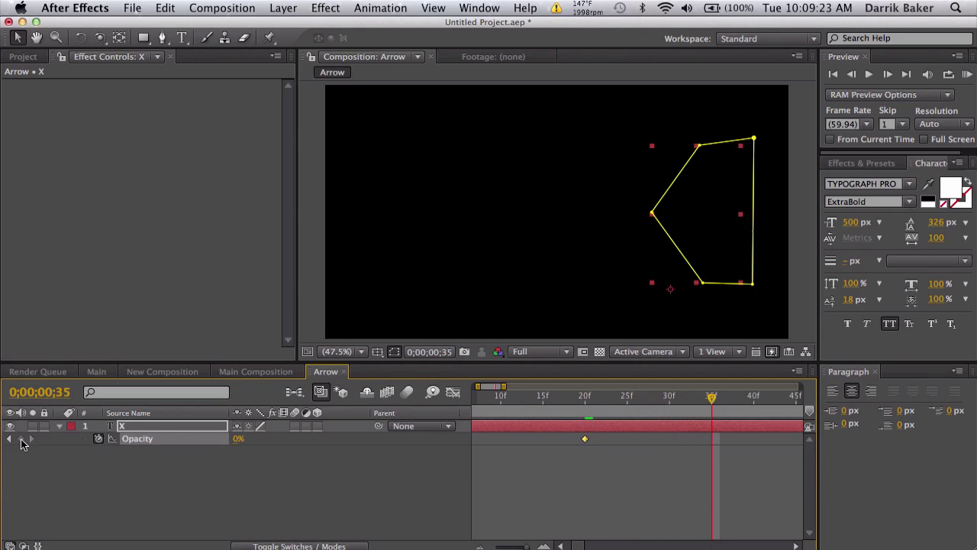
pyautogui.click(874, 371)
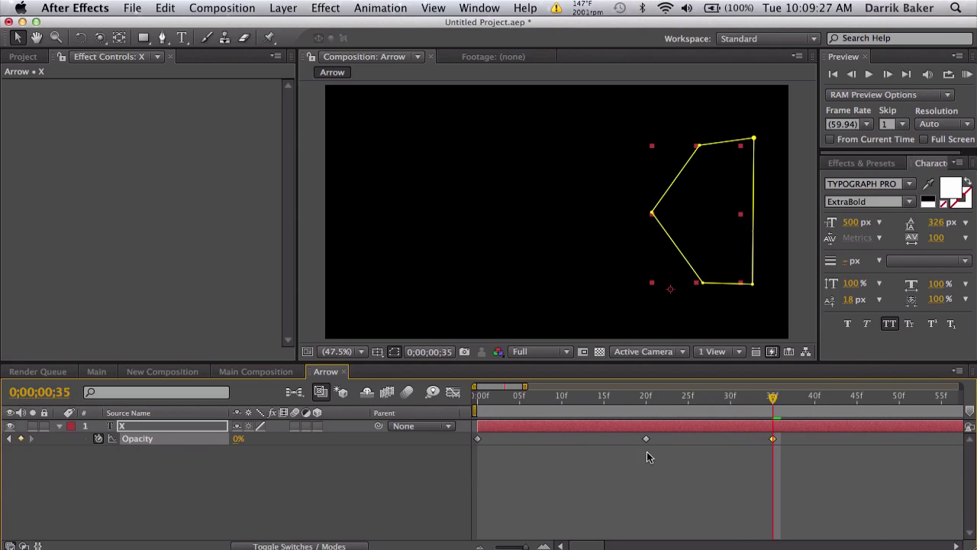
pyautogui.press('-')
pyautogui.press('-')
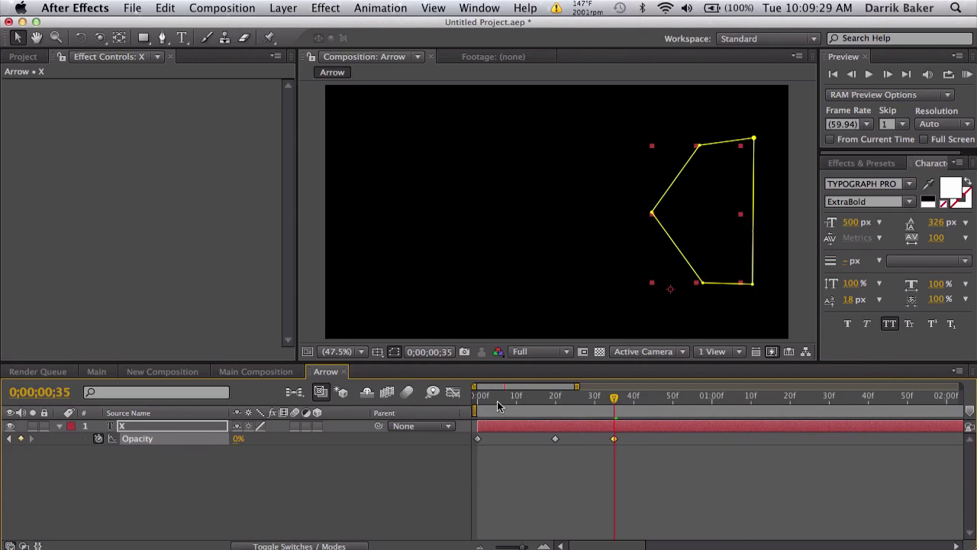
pyautogui.moveTo(484, 396); pyautogui.dragTo(814, 396)
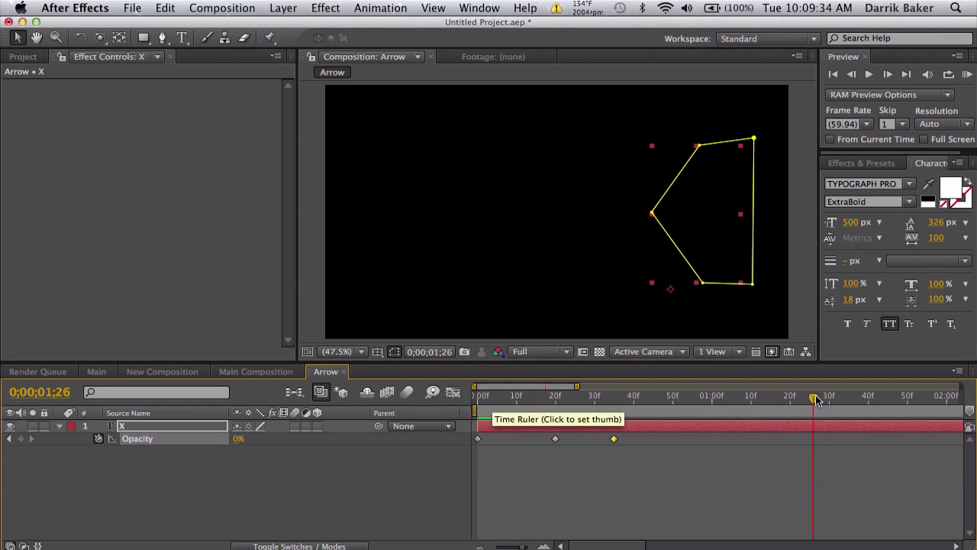
# Add a loopOut(type = 'cycle') expression to the X layer's Opacity, then select its keyframes.
pyautogui.keyDown('alt'); pyautogui.click(98, 439); pyautogui.keyUp('alt')
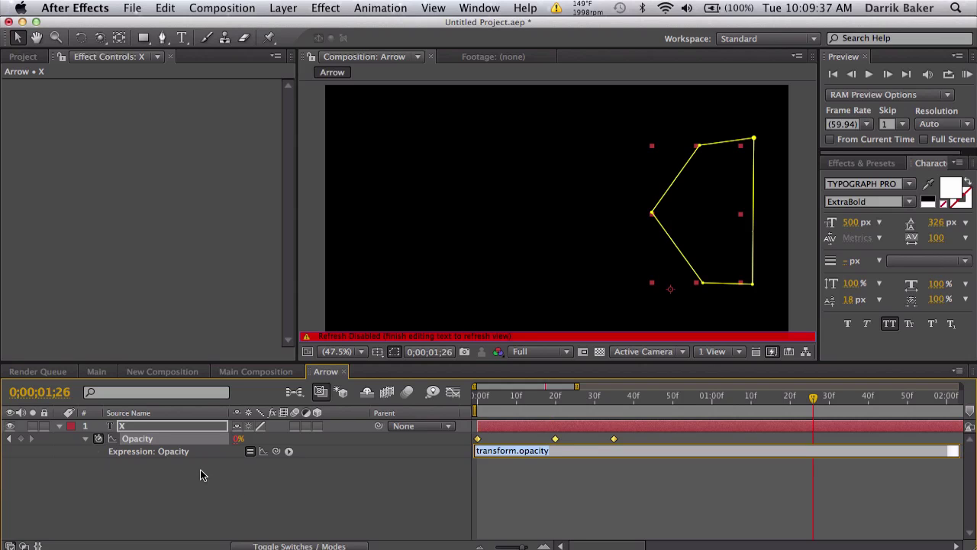
pyautogui.click(289, 452)
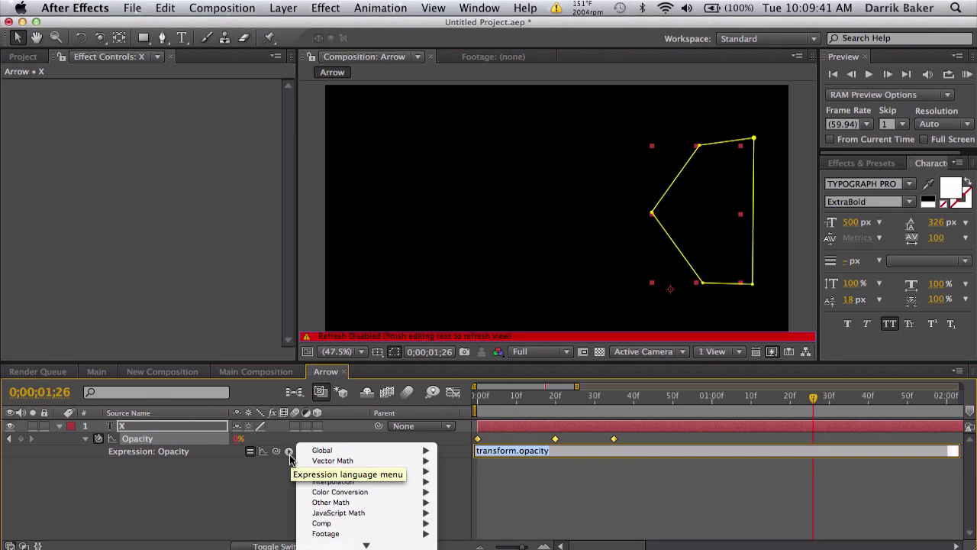
pyautogui.moveTo(355, 524)
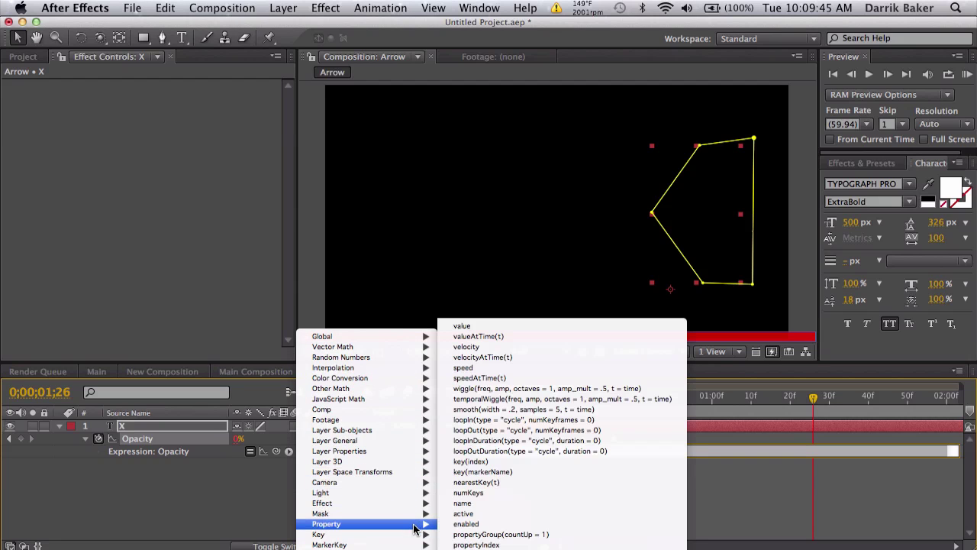
pyautogui.click(489, 432)
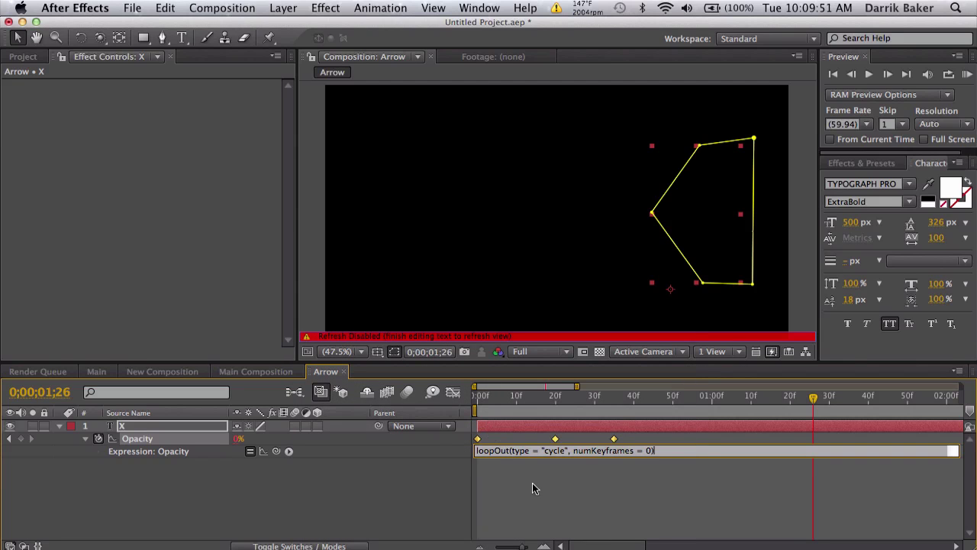
pyautogui.click(539, 497)
pyautogui.moveTo(486, 397); pyautogui.dragTo(793, 394)
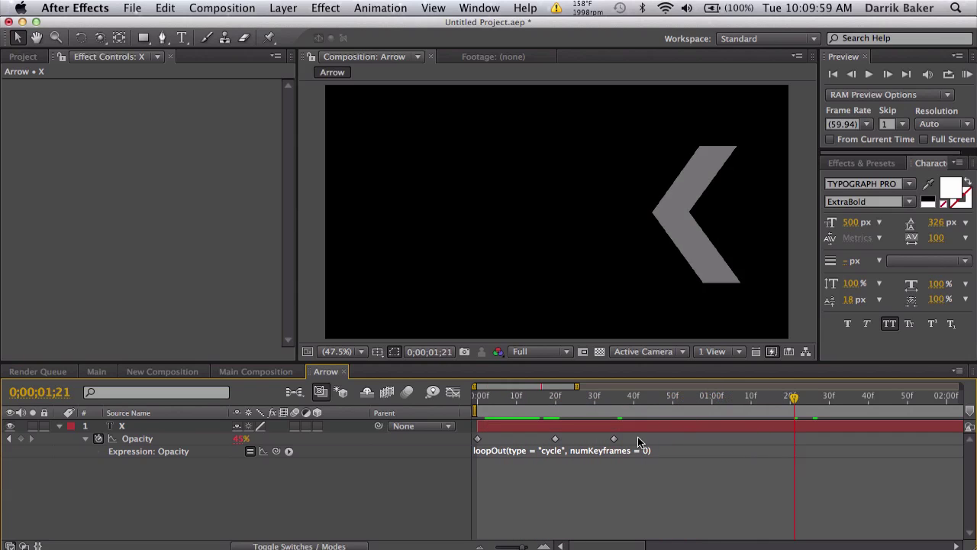
pyautogui.moveTo(638, 439); pyautogui.dragTo(476, 441)
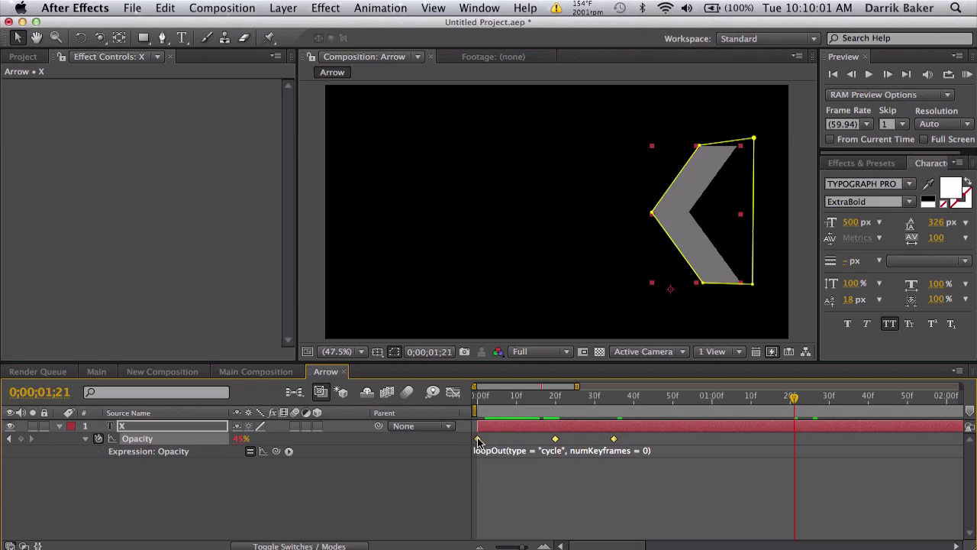
# Apply Easy Ease to the three selected Opacity keyframes and scrub to check the fade.
pyautogui.rightClick(477, 441)
pyautogui.moveTo(565, 540)
pyautogui.click(664, 458)
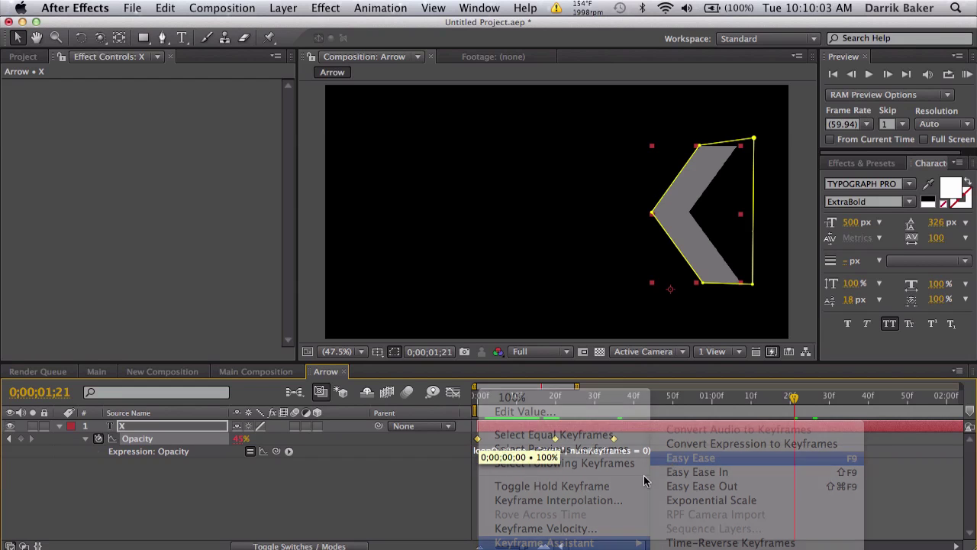
pyautogui.moveTo(512, 397); pyautogui.dragTo(461, 428)
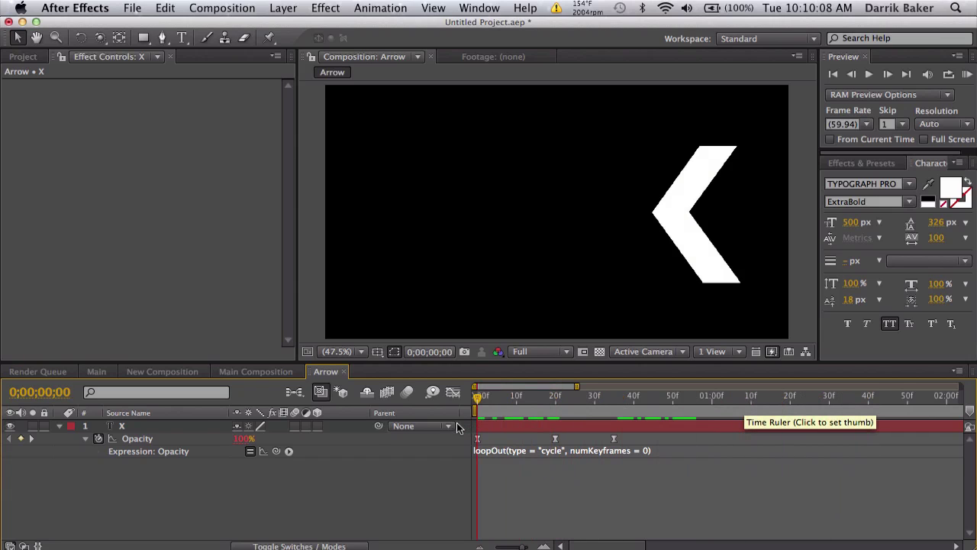
# Duplicate chevron X as X 2 at frame 5 and nudge it left twice.
pyautogui.click(149, 428)
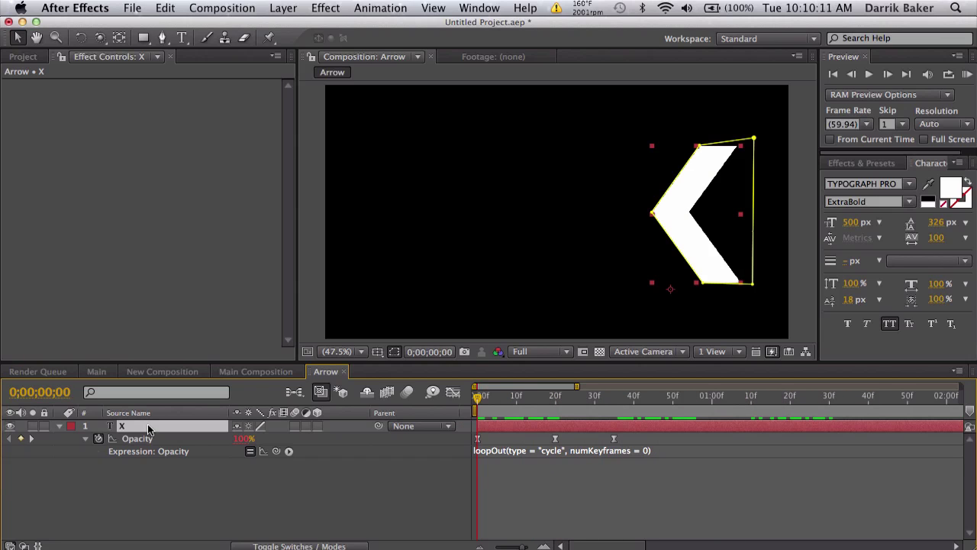
pyautogui.press('super+d')
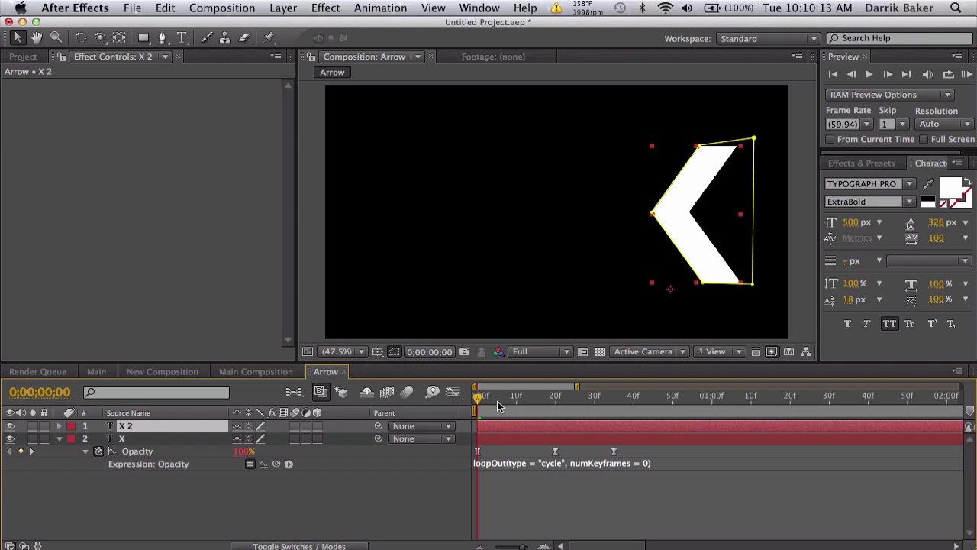
pyautogui.press('=')
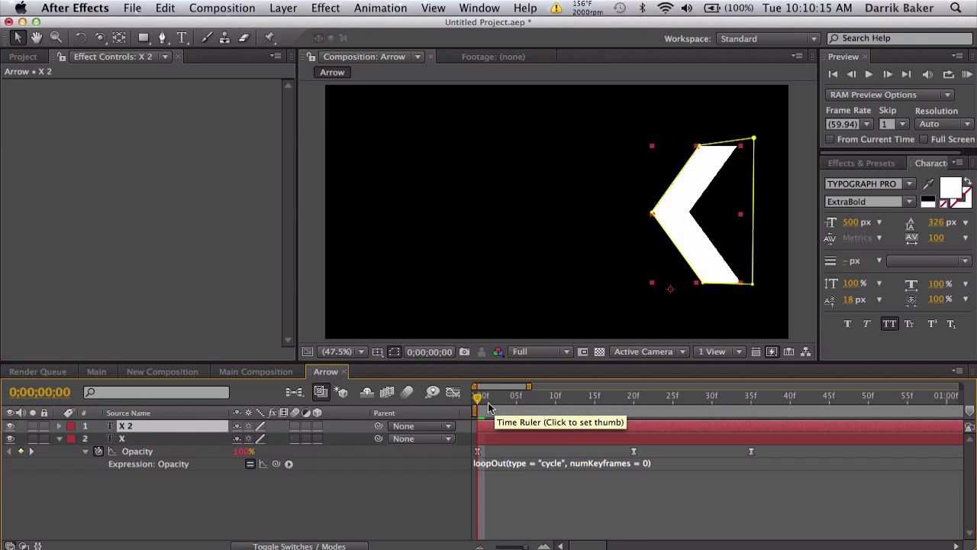
pyautogui.moveTo(477, 404); pyautogui.dragTo(517, 403)
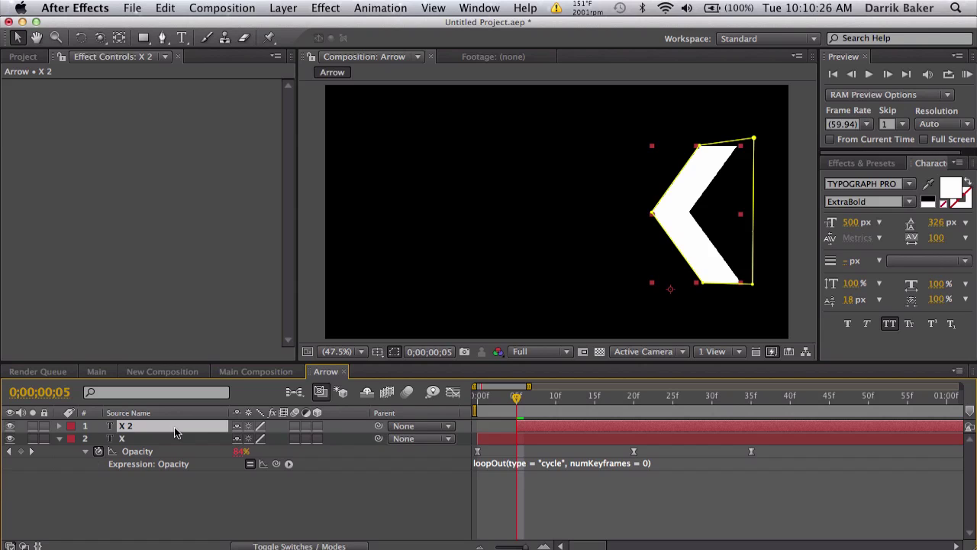
pyautogui.hotkey('shift', 'Left')
pyautogui.hotkey('shift', 'Left')
pyautogui.hotkey('shift', 'Left')
pyautogui.hotkey('shift', 'Left')
pyautogui.hotkey('shift', 'Left')
pyautogui.hotkey('shift', 'Left')
pyautogui.hotkey('shift', 'Left')
pyautogui.hotkey('shift', 'Left')
pyautogui.hotkey('shift', 'Left')
pyautogui.hotkey('shift', 'Left')
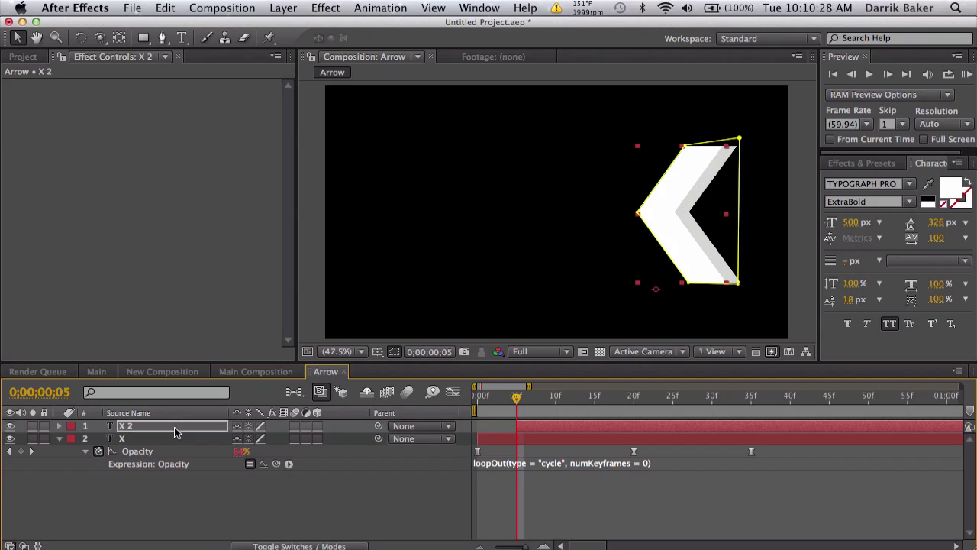
pyautogui.hotkey('shift', 'Left')
pyautogui.hotkey('shift', 'Left')
pyautogui.hotkey('shift', 'Left')
pyautogui.hotkey('shift', 'Left')
pyautogui.hotkey('shift', 'Left')
pyautogui.hotkey('shift', 'Left')
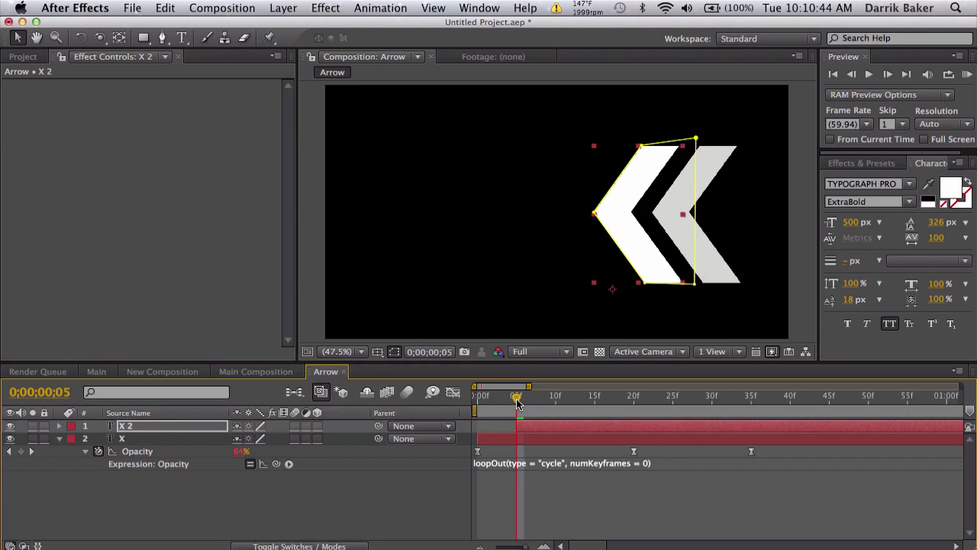
# Duplicate X 2 as X 3, trim its in-point to frame 10, and nudge it further left.
pyautogui.moveTo(517, 402); pyautogui.dragTo(557, 397)
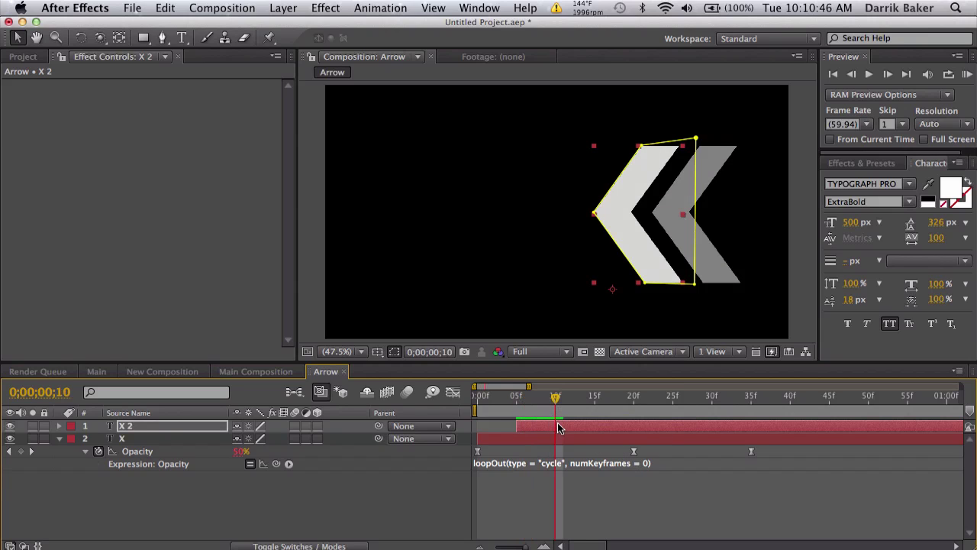
pyautogui.press('super+d')
pyautogui.hotkey('alt', '[')
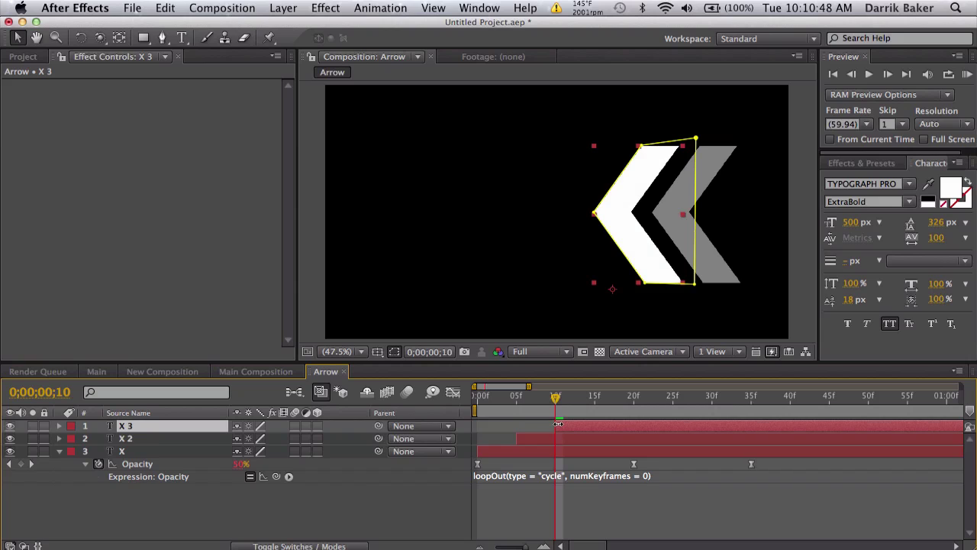
pyautogui.hotkey('shift', 'Left')
pyautogui.hotkey('shift', 'Left')
pyautogui.hotkey('shift', 'Left')
pyautogui.hotkey('shift', 'Left')
pyautogui.hotkey('shift', 'Left')
pyautogui.hotkey('shift', 'Left')
pyautogui.hotkey('shift', 'Left')
pyautogui.hotkey('shift', 'Left')
pyautogui.hotkey('shift', 'Left')
pyautogui.hotkey('shift', 'Left')
pyautogui.hotkey('shift', 'Left')
pyautogui.hotkey('shift', 'Left')
pyautogui.hotkey('shift', 'Left')
pyautogui.hotkey('shift', 'Left')
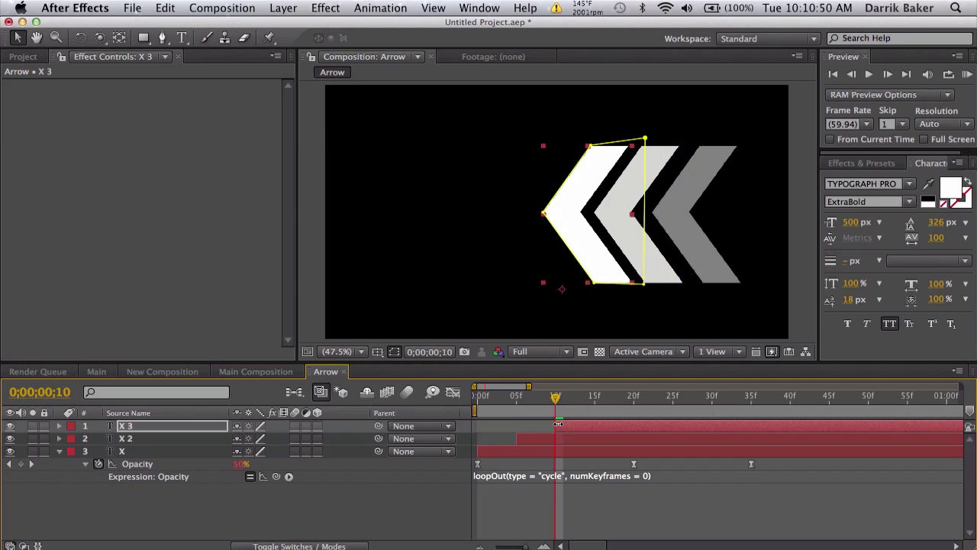
pyautogui.hotkey('shift', 'Left')
pyautogui.hotkey('shift', 'Left')
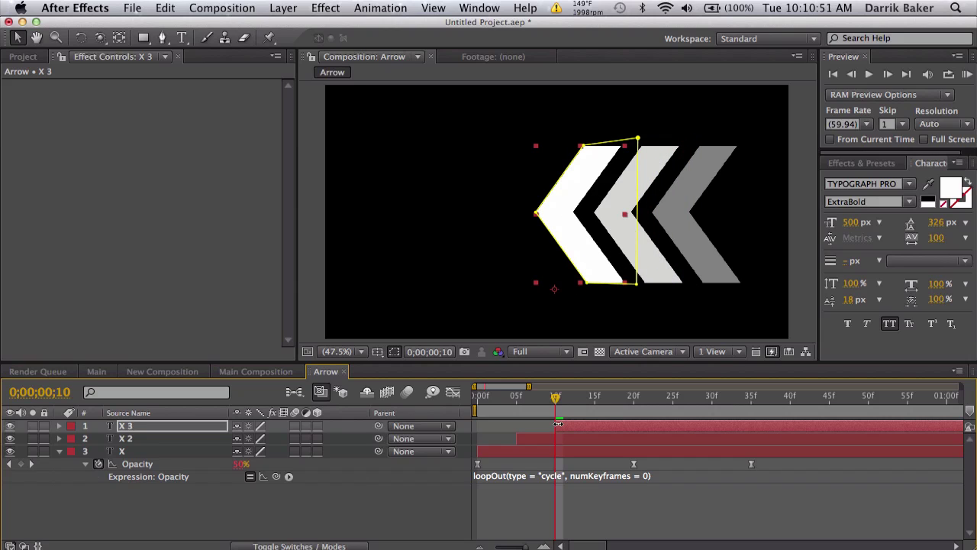
# Duplicate X 3 as X 4 at frame 15, nudge it left, and scrub to check the stagger.
pyautogui.click(596, 400)
pyautogui.hotkey('ctrl', 'd')
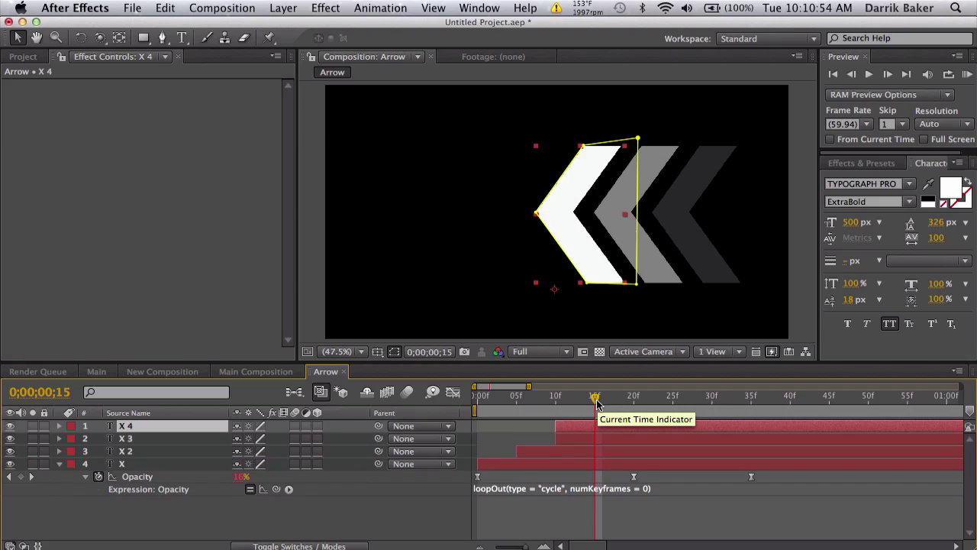
pyautogui.hotkey('shift', 'Left')
pyautogui.hotkey('shift', 'Left')
pyautogui.hotkey('shift', 'Left')
pyautogui.hotkey('shift', 'Left')
pyautogui.hotkey('shift', 'Left')
pyautogui.hotkey('shift', 'Left')
pyautogui.hotkey('shift', 'Left')
pyautogui.hotkey('shift', 'Left')
pyautogui.hotkey('shift', 'Left')
pyautogui.hotkey('shift', 'Left')
pyautogui.hotkey('shift', 'Left')
pyautogui.hotkey('shift', 'Left')
pyautogui.hotkey('shift', 'Left')
pyautogui.hotkey('shift', 'Left')
pyautogui.hotkey('shift', 'Left')
pyautogui.hotkey('shift', 'Left')
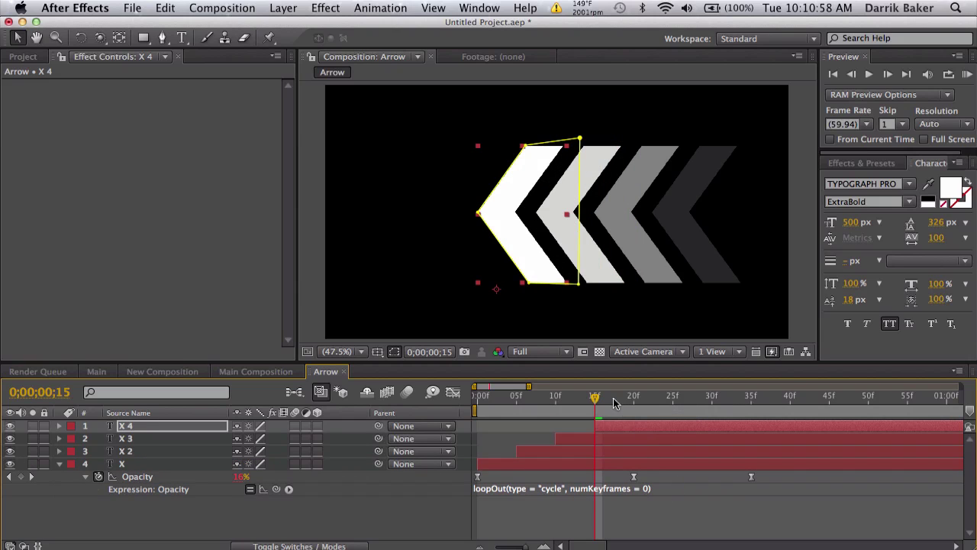
pyautogui.moveTo(593, 398); pyautogui.dragTo(893, 390)
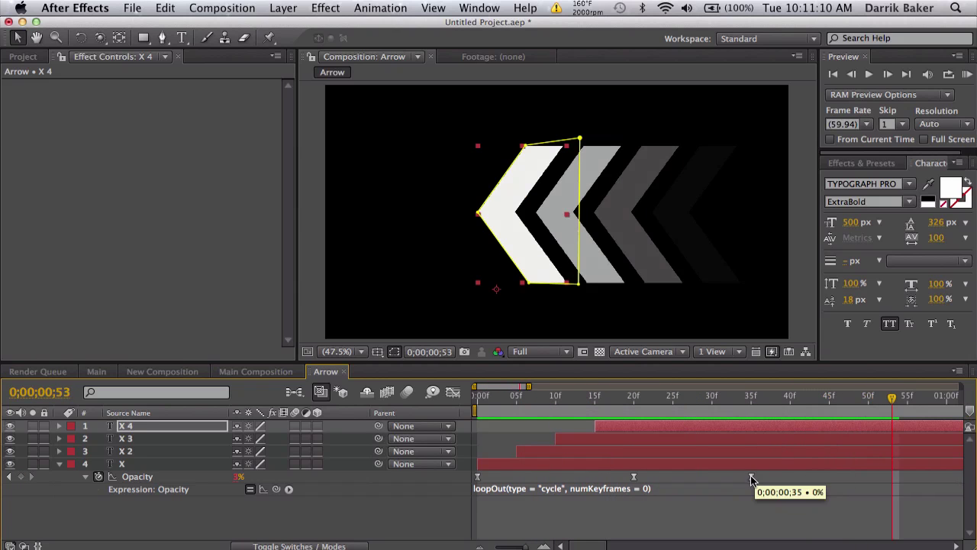
# Drag X's last opacity keyframe earlier, scrub, then return it to frame 35.
pyautogui.moveTo(751, 481); pyautogui.dragTo(680, 481)
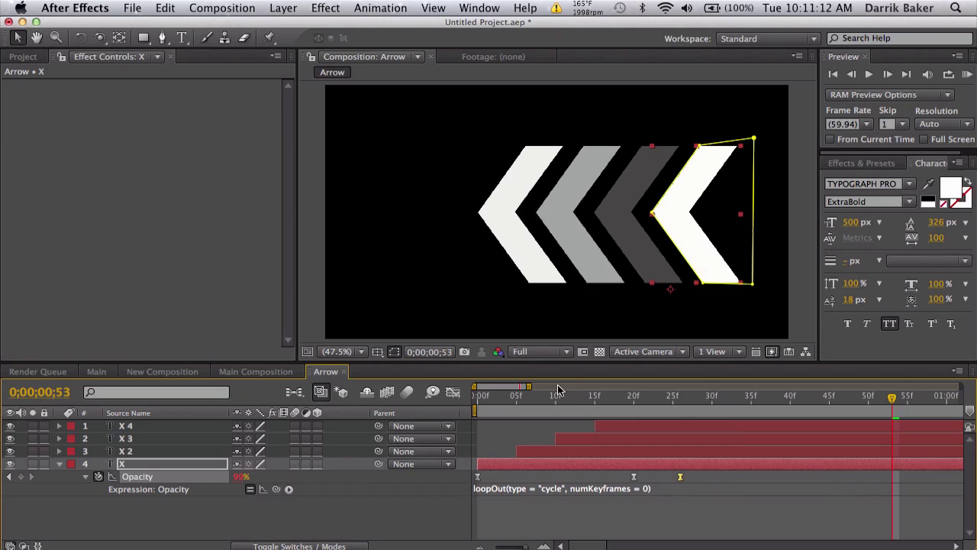
pyautogui.click(562, 395)
pyautogui.moveTo(577, 395); pyautogui.dragTo(665, 409)
pyautogui.click(751, 394)
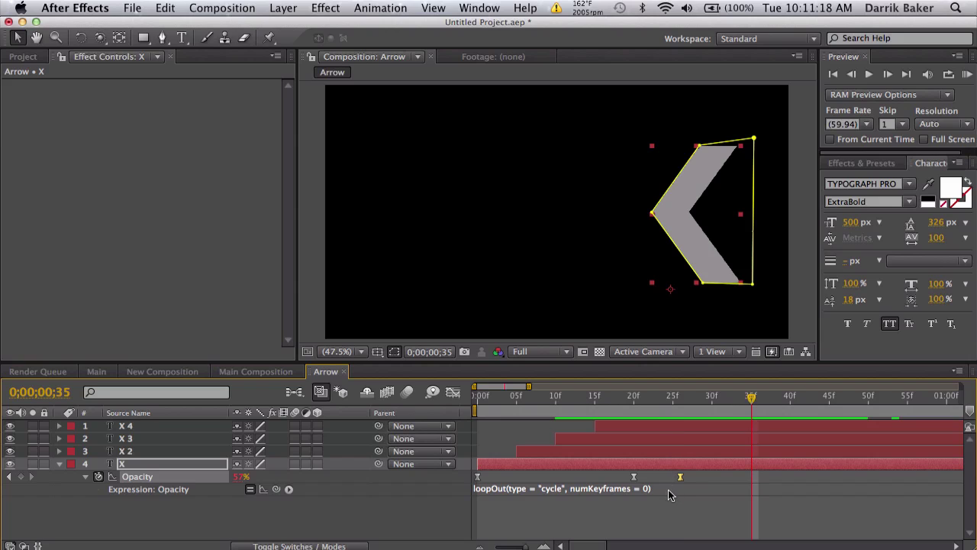
pyautogui.moveTo(681, 479); pyautogui.dragTo(751, 483)
# Zoom the timeline out and RAM-preview the four staggered flashing chevrons.
pyautogui.press('-')
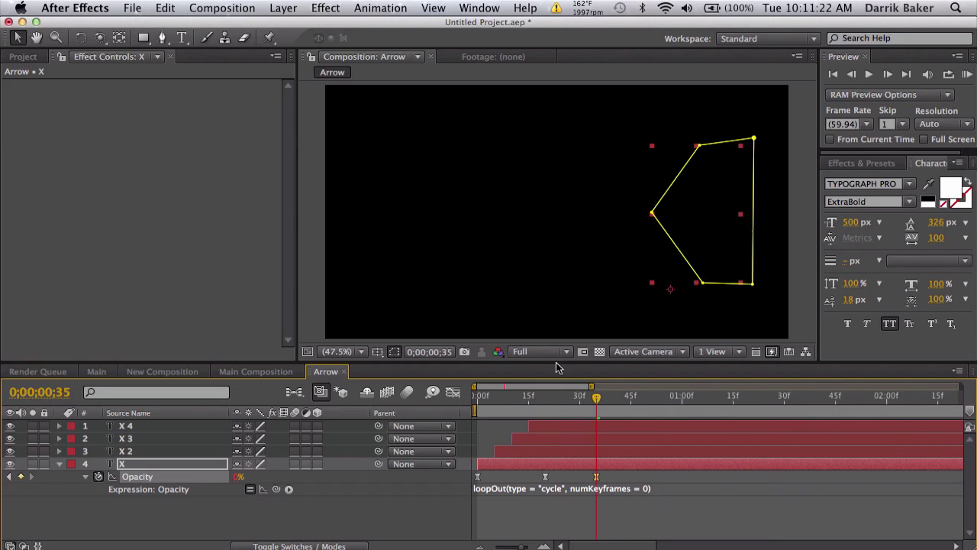
pyautogui.press('KP_0')
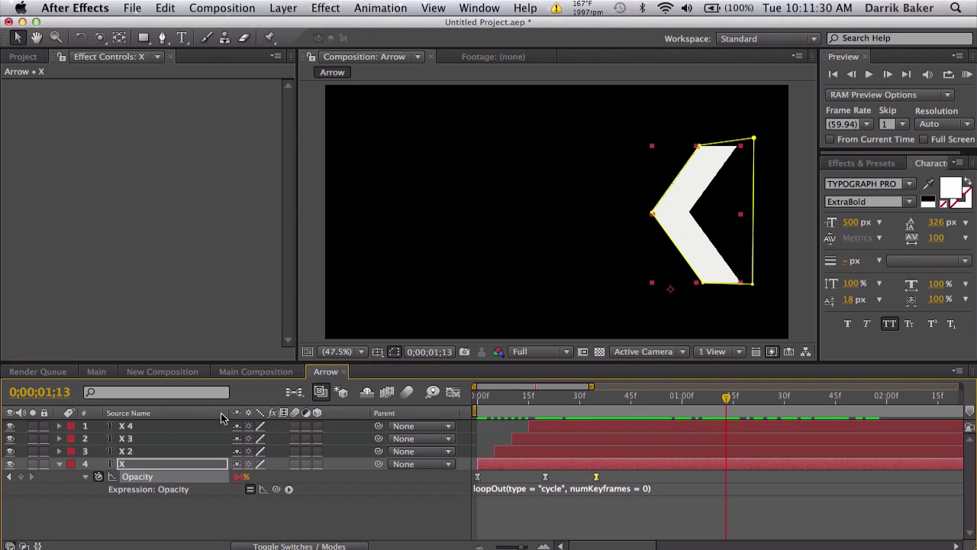
pyautogui.moveTo(542, 398)
pyautogui.mouseDown()
pyautogui.moveTo(529, 400)
pyautogui.moveTo(545, 403)
pyautogui.mouseUp()
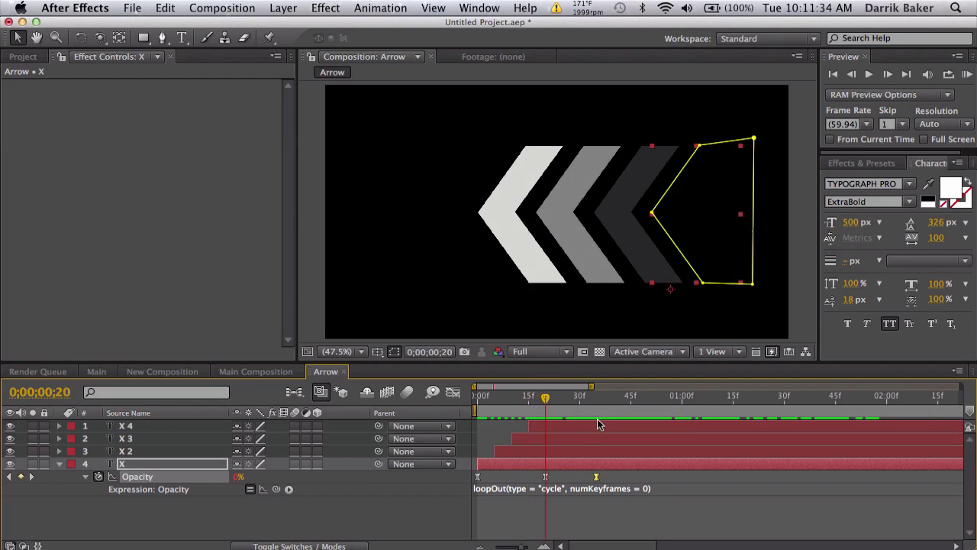
# Duplicate the top chevron as X 5 starting at frame 20, then scrub and play the loop.
pyautogui.press('=')
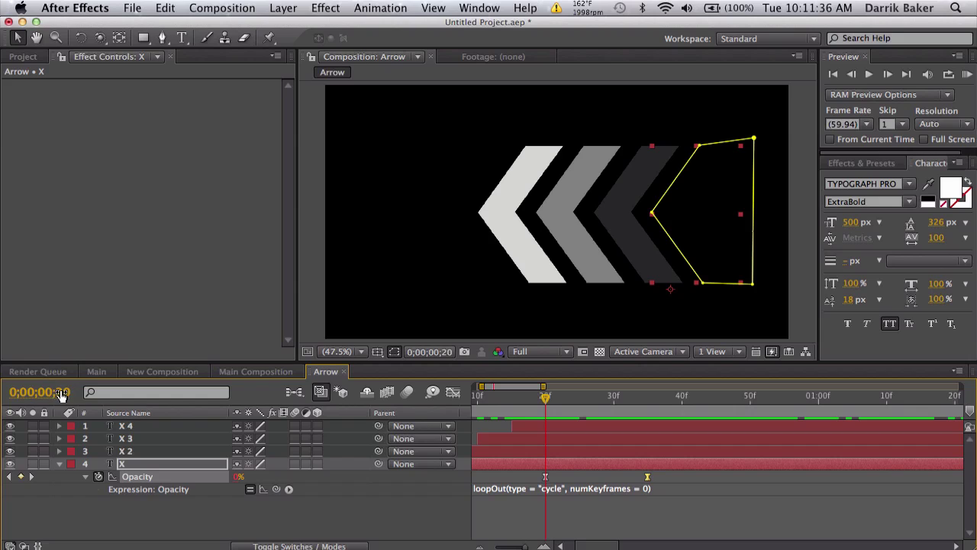
pyautogui.click(59, 397)
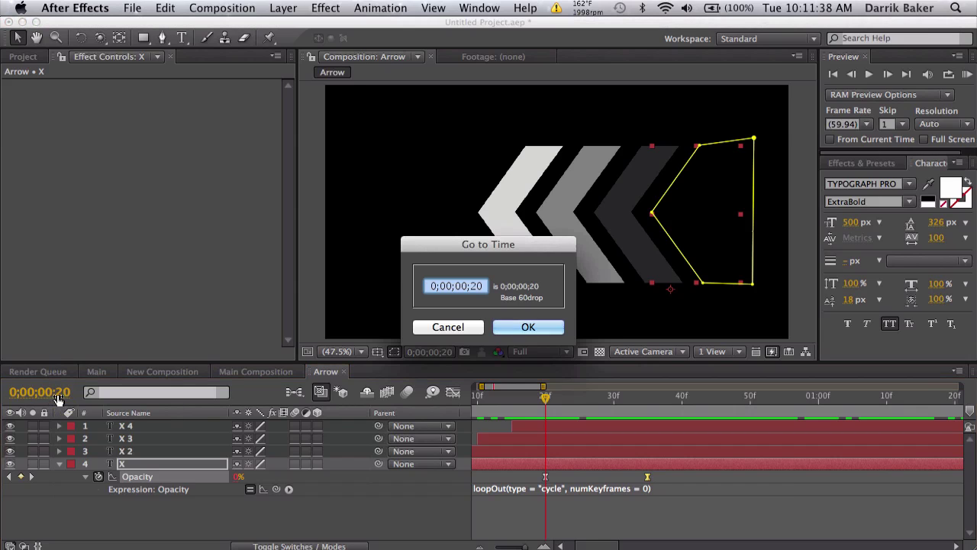
pyautogui.click(484, 285)
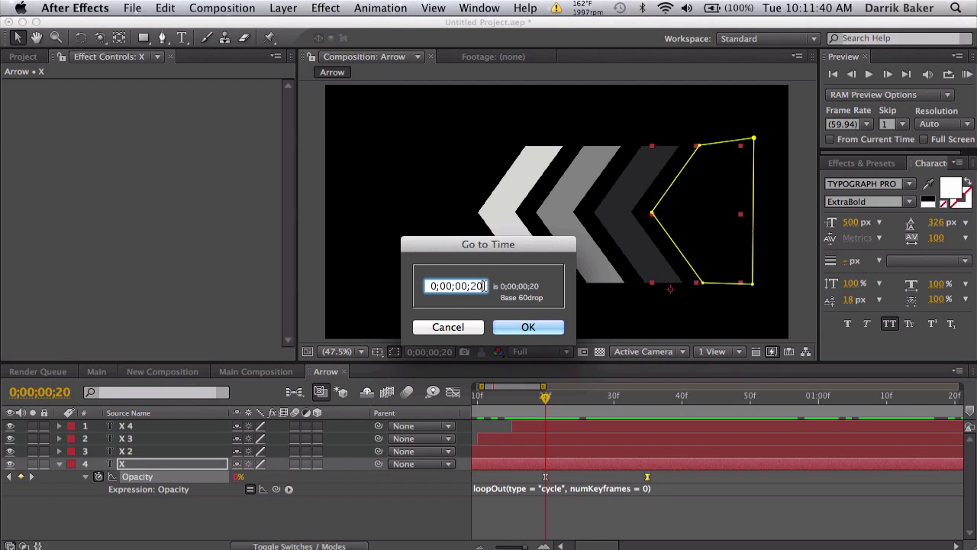
pyautogui.press('BackSpace')
pyautogui.write('5')
pyautogui.press('Return')
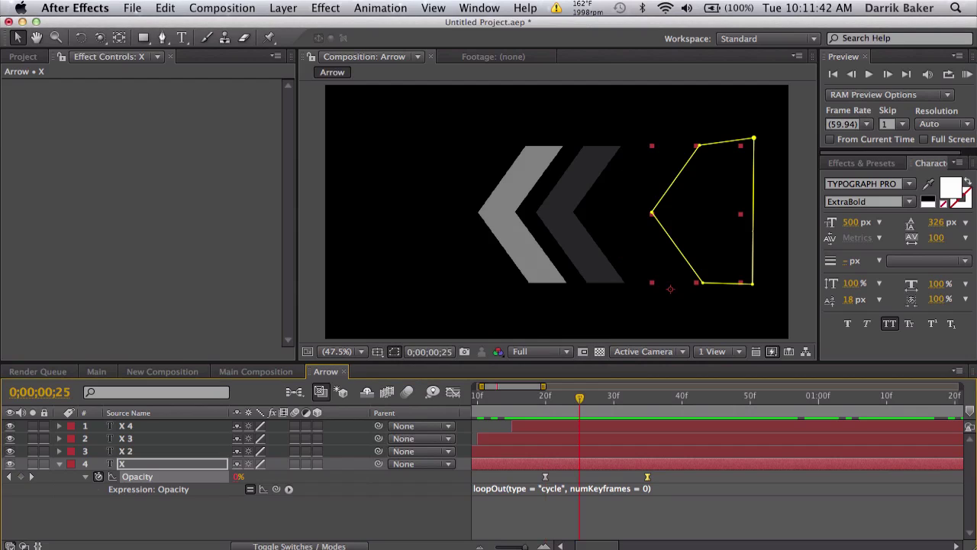
pyautogui.click(547, 409)
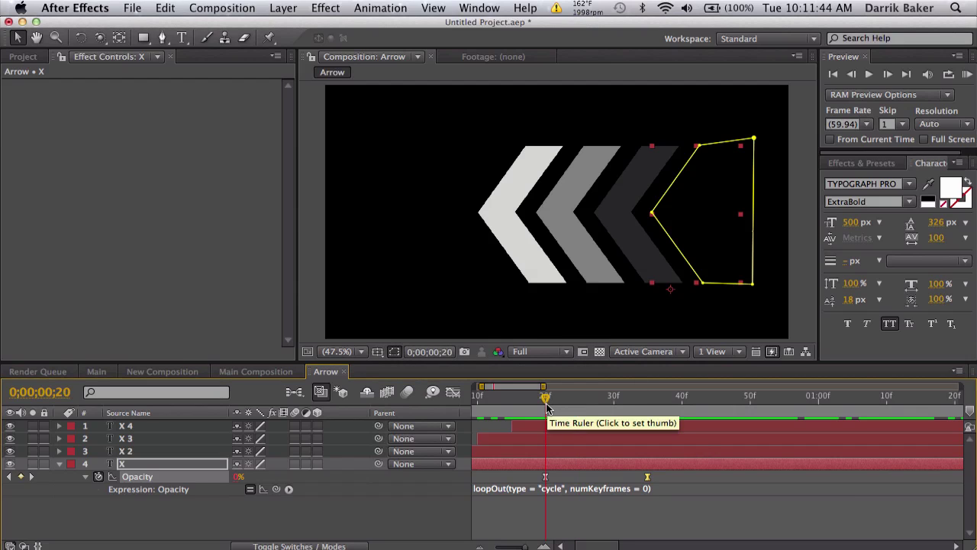
pyautogui.hscroll(-2, 583, 467)
pyautogui.hotkey('ctrl', 'd')
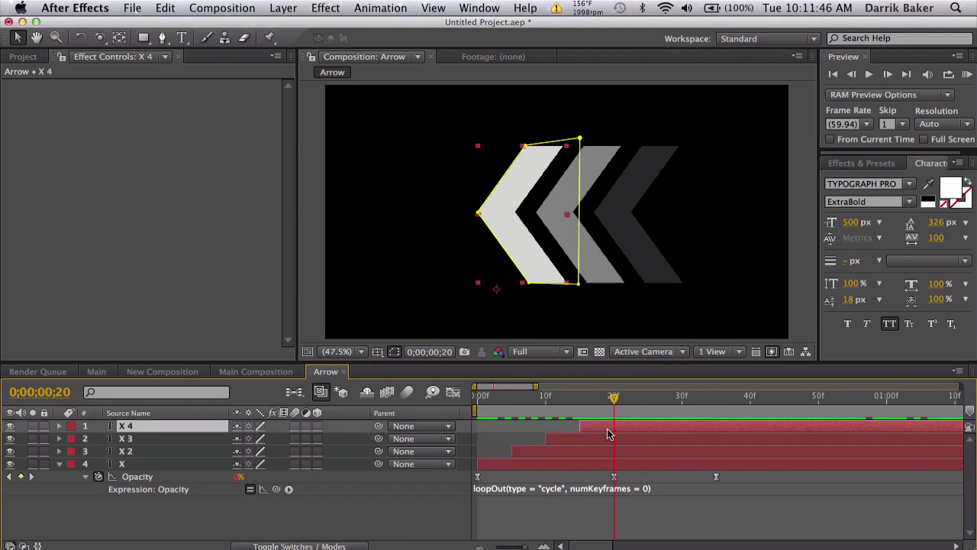
pyautogui.moveTo(573, 425); pyautogui.dragTo(608, 429)
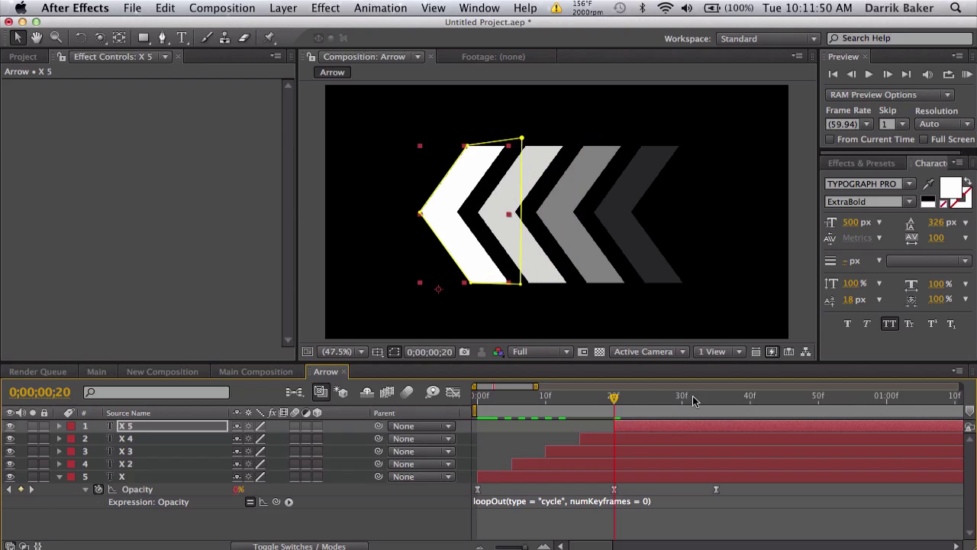
pyautogui.moveTo(510, 389); pyautogui.dragTo(706, 389)
pyautogui.press('space')
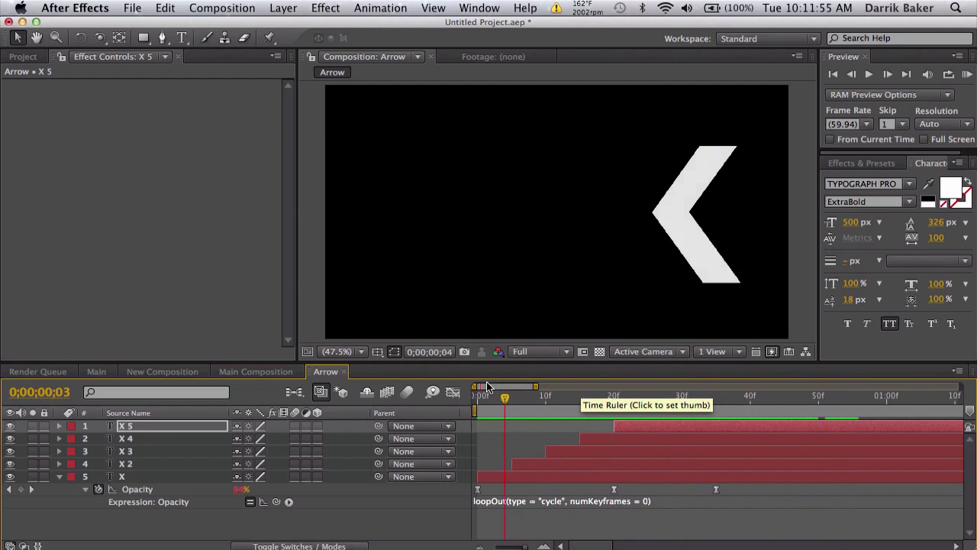
# Drag the Arrow comp atop Main Composition's layers, turn off Song and Clip visibility, and scrub.
pyautogui.click(258, 371)
pyautogui.click(23, 61)
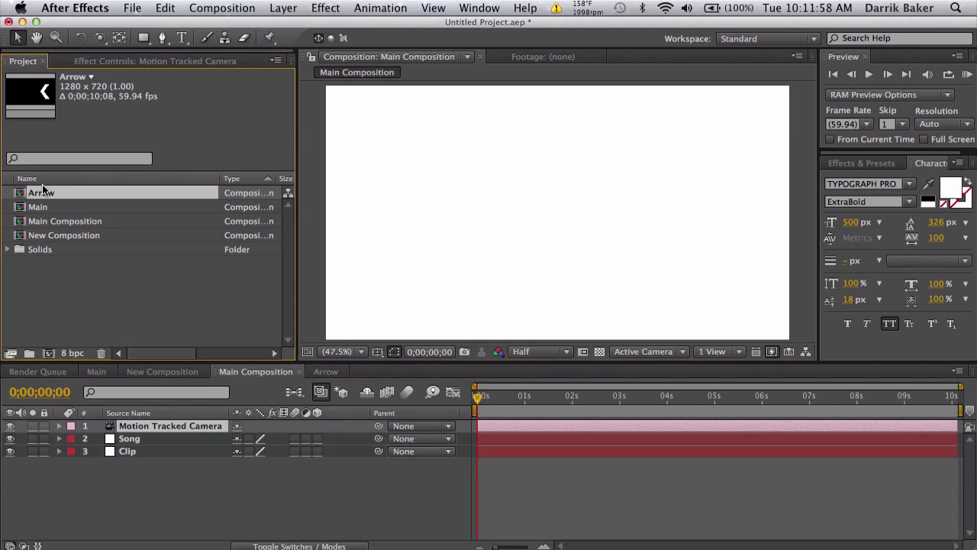
pyautogui.moveTo(42, 196); pyautogui.dragTo(213, 424)
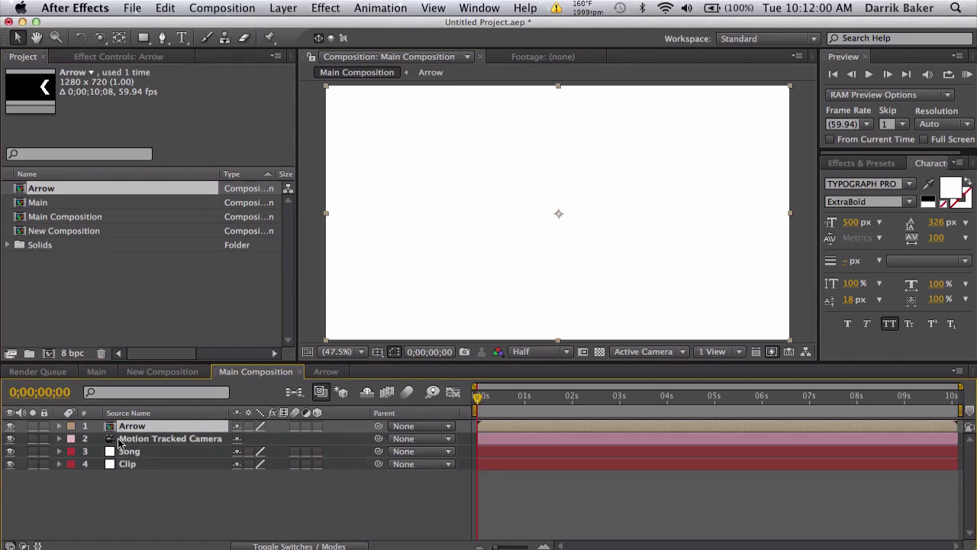
pyautogui.click(136, 454)
pyautogui.moveTo(11, 453); pyautogui.dragTo(11, 465)
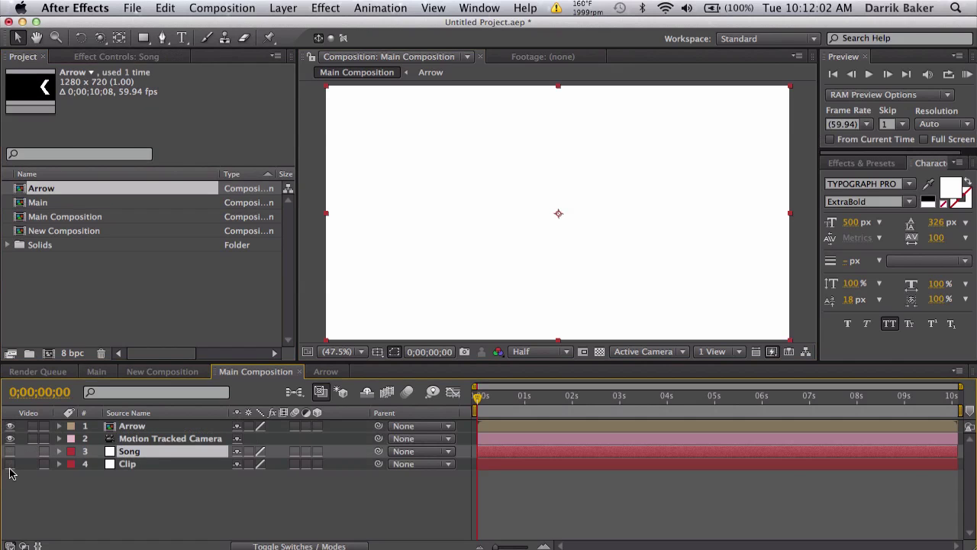
pyautogui.moveTo(477, 400); pyautogui.dragTo(661, 380)
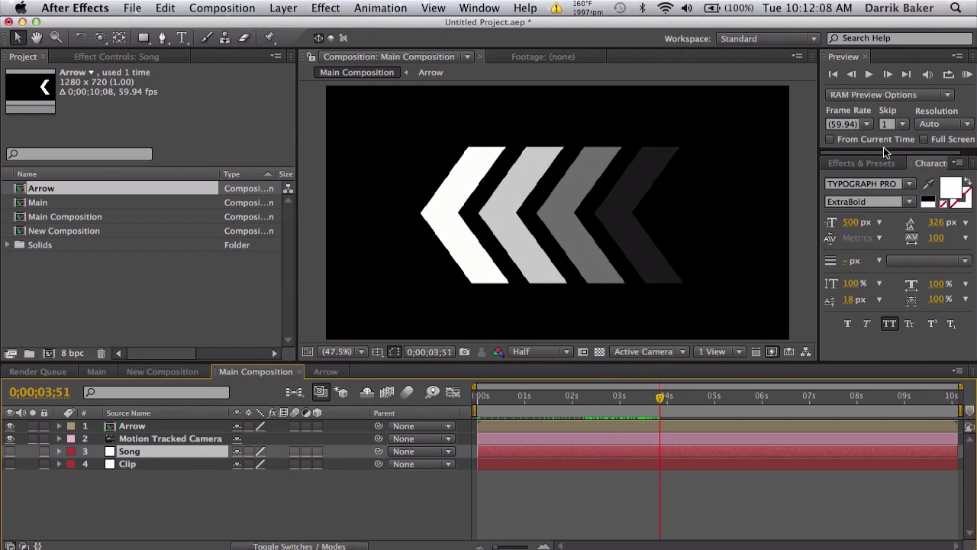
# Search for the Fill effect, try it on the Song layer, then delete it.
pyautogui.click(861, 163)
pyautogui.click(834, 179)
pyautogui.write('fill')
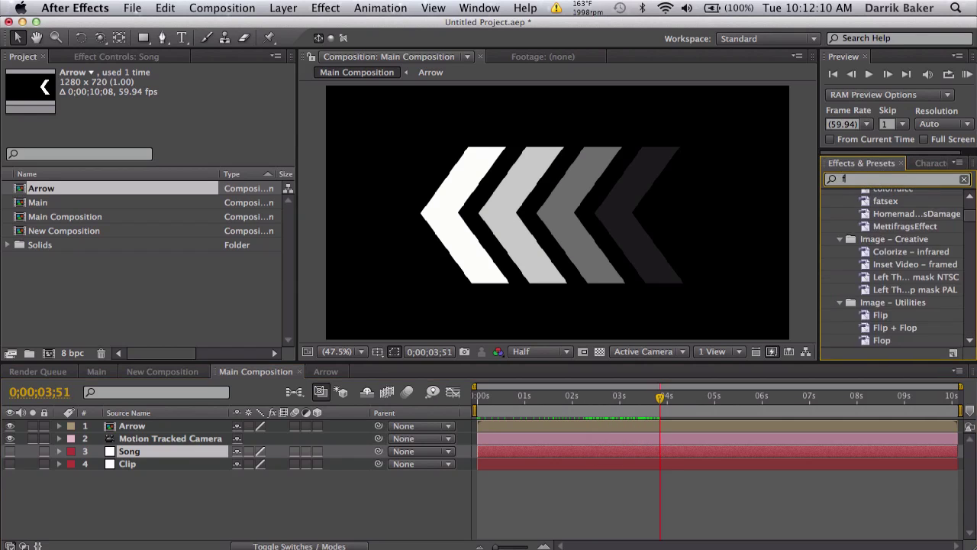
pyautogui.doubleClick(869, 296)
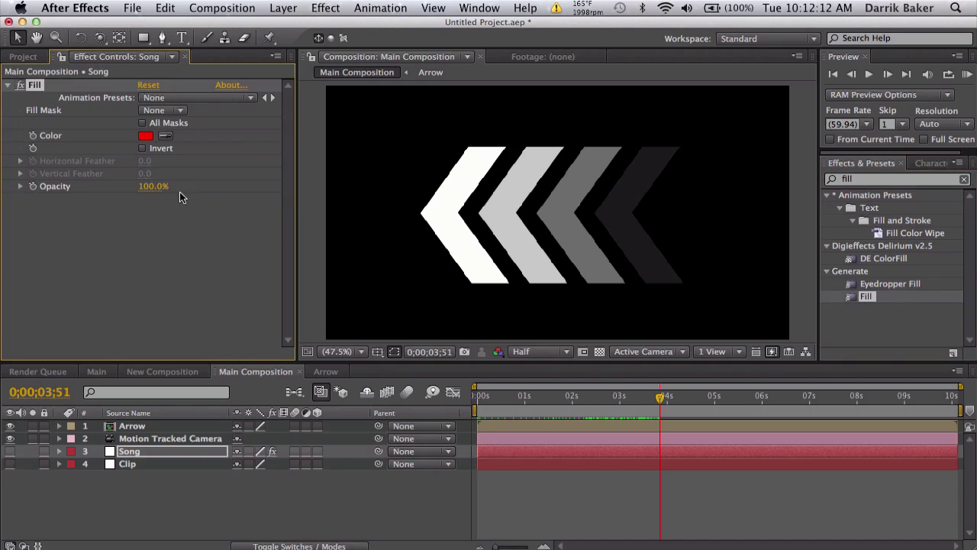
pyautogui.click(144, 135)
pyautogui.click(494, 424)
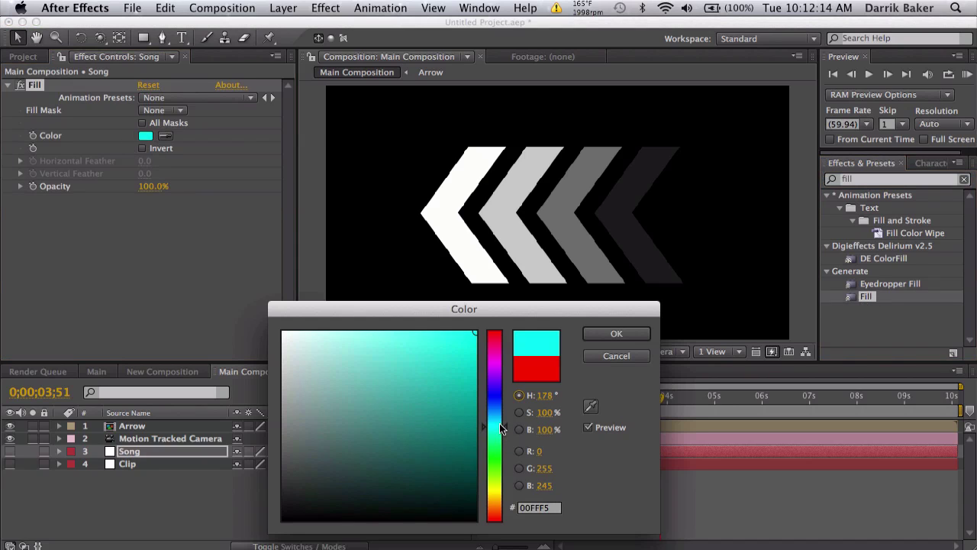
pyautogui.click(602, 356)
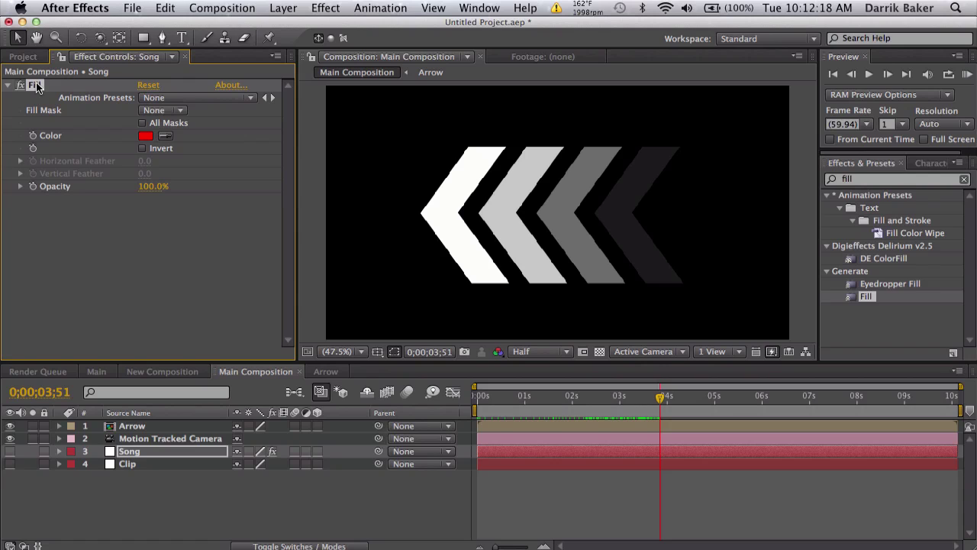
pyautogui.press('Delete')
# Apply Fill to the Arrow layer and set its colour to blue 0078FF.
pyautogui.click(160, 425)
pyautogui.press('super+alt+shift+e')
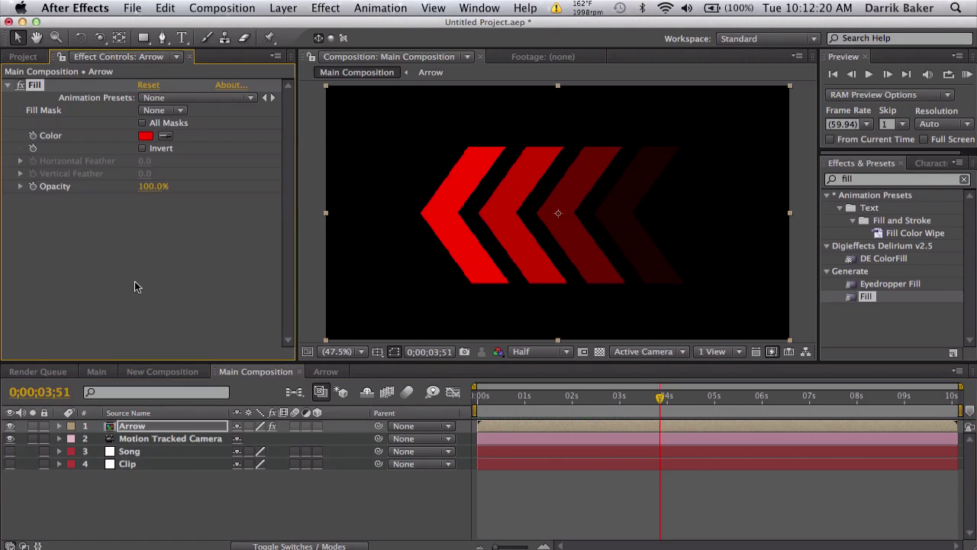
pyautogui.click(145, 136)
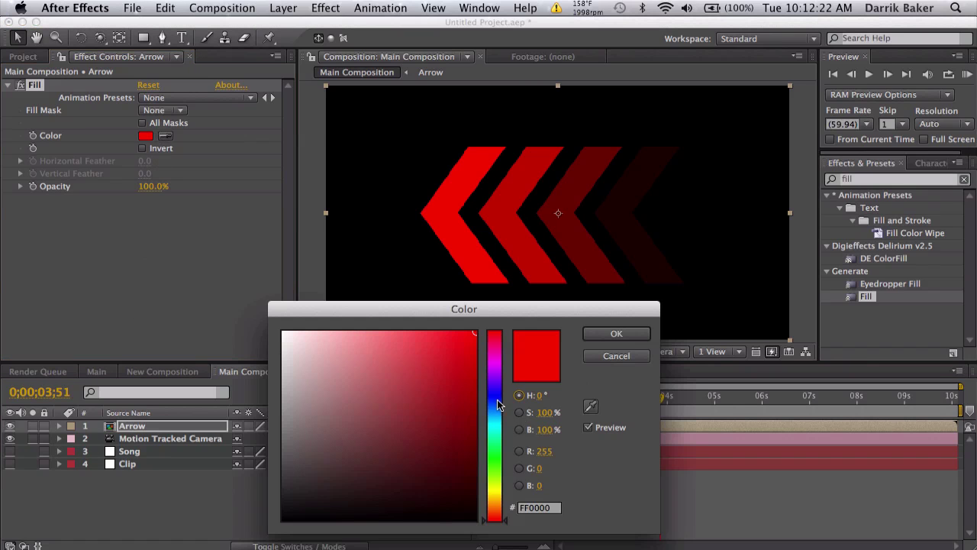
pyautogui.moveTo(497, 405); pyautogui.dragTo(498, 412)
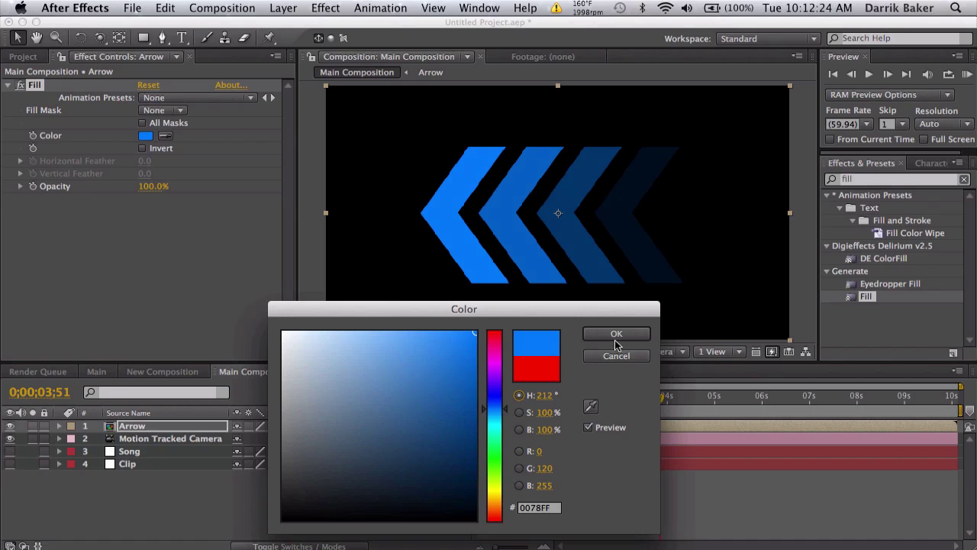
pyautogui.click(616, 336)
# Apply Stylize > Glow to the Arrow layer and scrub to frame 6;33 to check it.
pyautogui.click(849, 181)
pyautogui.write('glow')
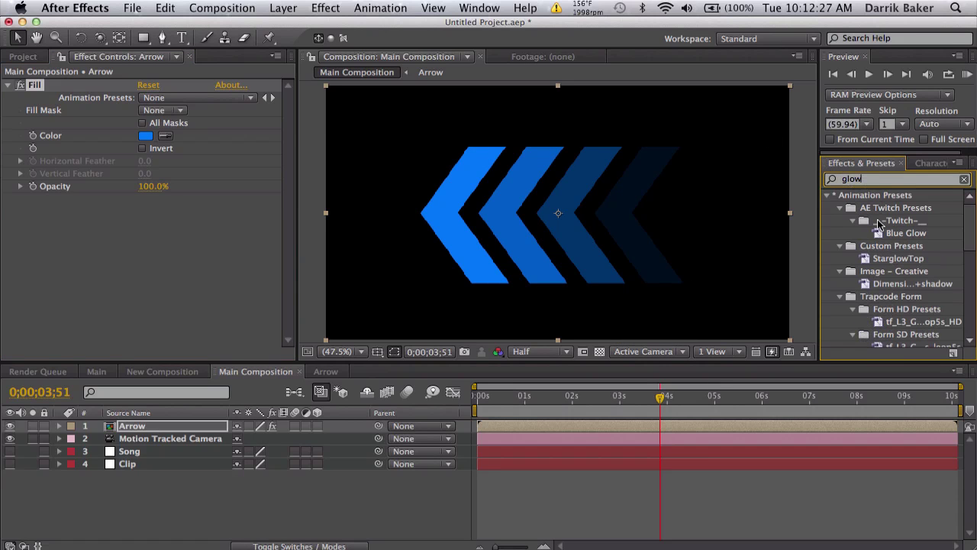
pyautogui.scroll(-8, 870, 318)
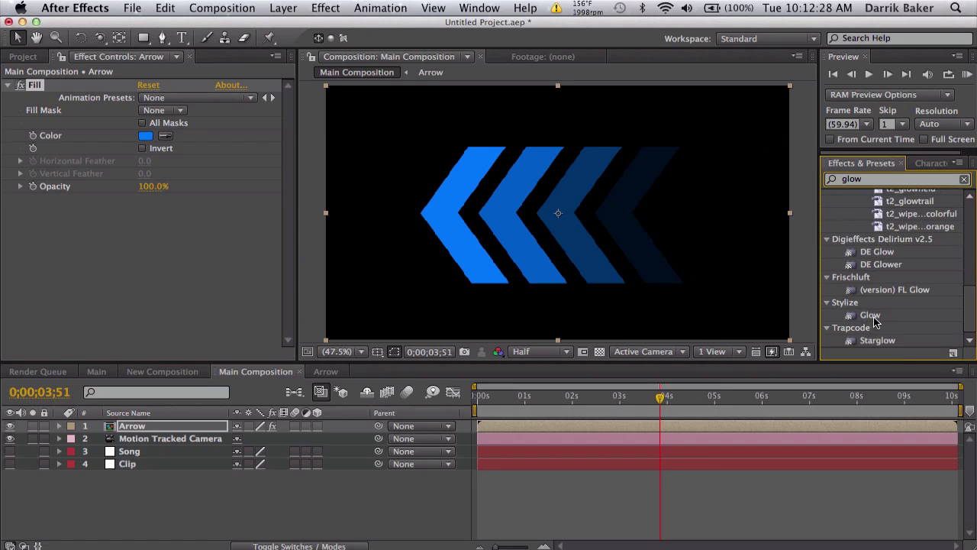
pyautogui.doubleClick(875, 320)
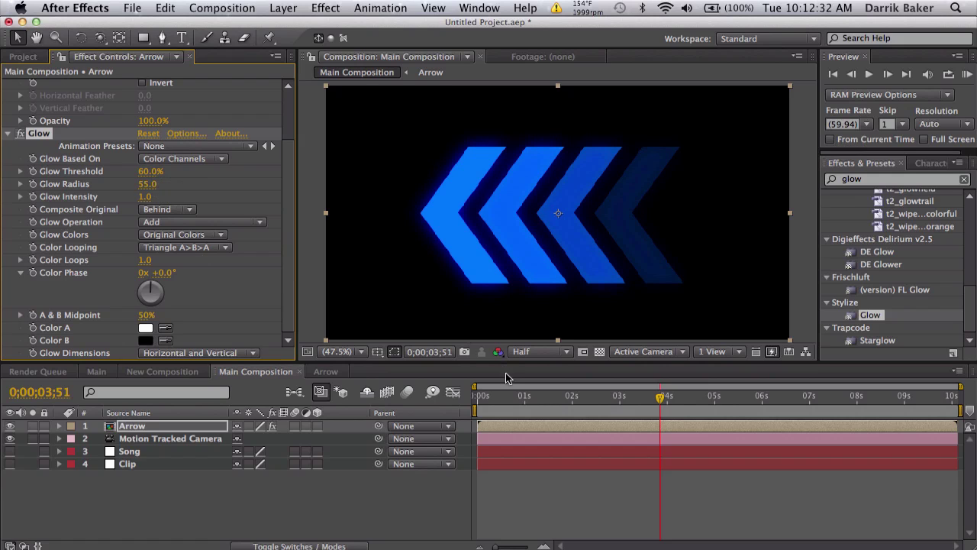
pyautogui.moveTo(510, 397); pyautogui.dragTo(874, 411)
pyautogui.moveTo(880, 413); pyautogui.dragTo(789, 397)
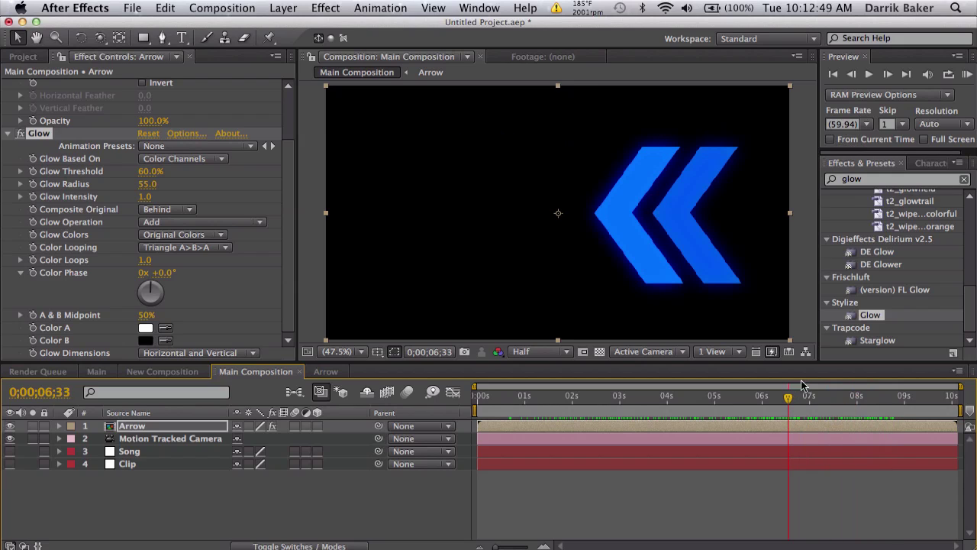
# Apply CC Kaleida to the Arrow layer and increase its rotation.
pyautogui.click(876, 180)
pyautogui.write('kal')
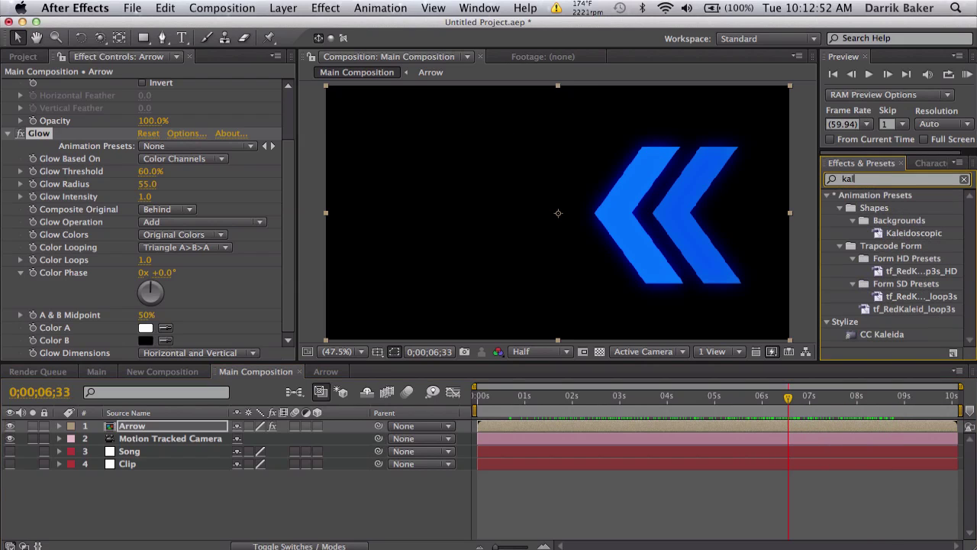
pyautogui.doubleClick(883, 338)
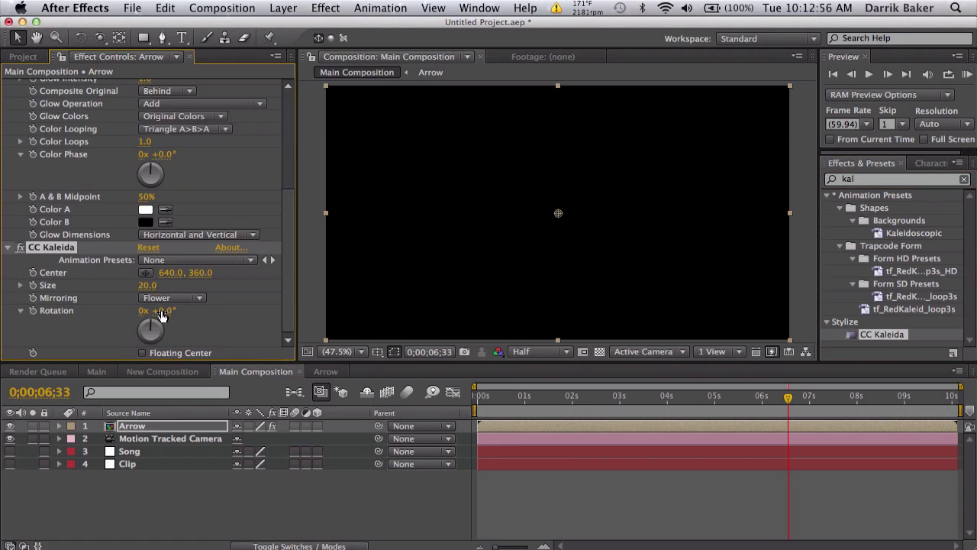
pyautogui.click(189, 315)
pyautogui.moveTo(165, 312); pyautogui.dragTo(243, 307)
pyautogui.moveTo(518, 403); pyautogui.dragTo(612, 402)
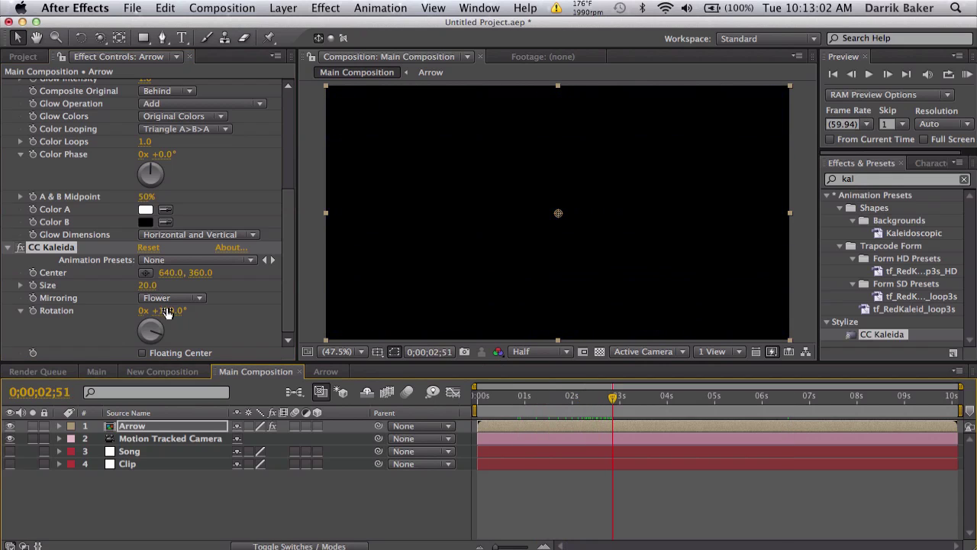
pyautogui.click(169, 309)
# Enlarge the kaleidoscope Size to 61, preview, and reduce the rotation to 59°.
pyautogui.moveTo(500, 396); pyautogui.dragTo(600, 400)
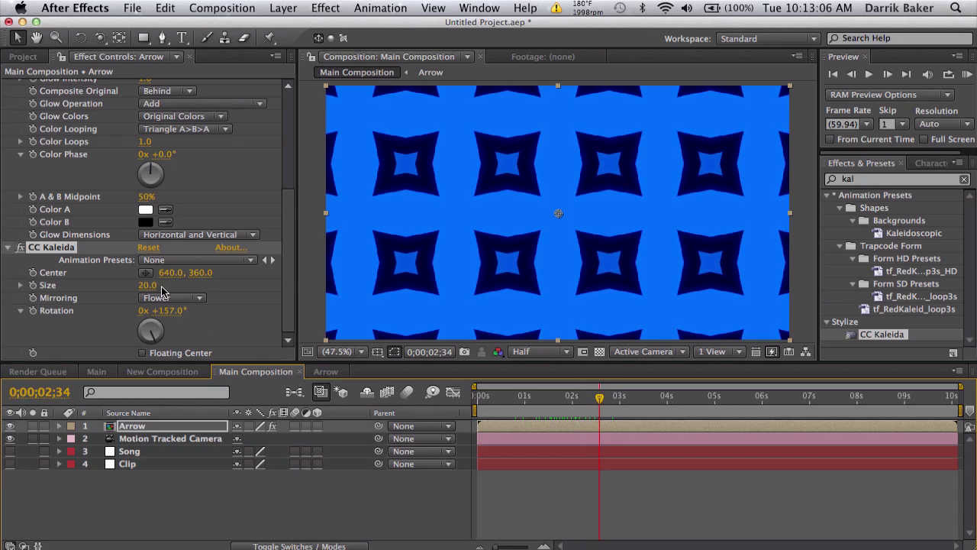
pyautogui.moveTo(146, 285); pyautogui.dragTo(469, 294)
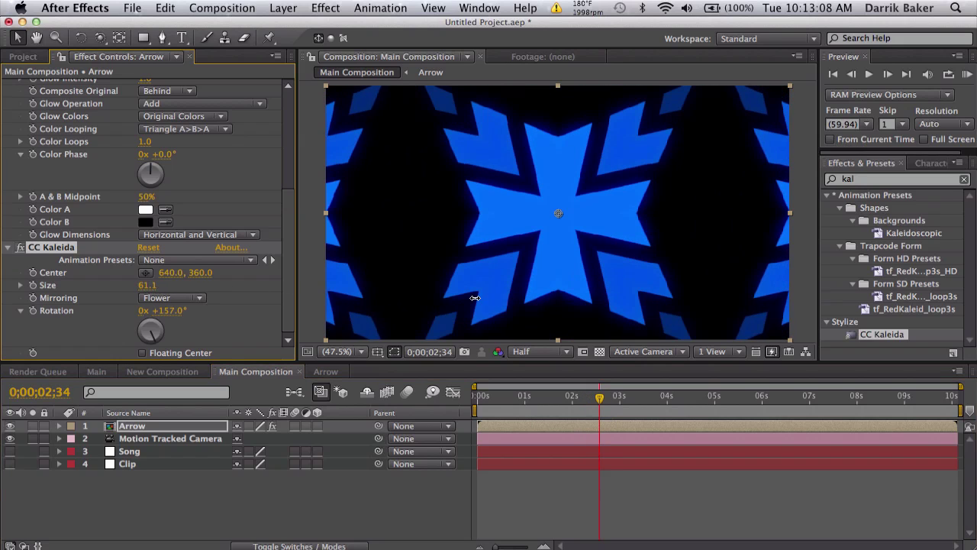
pyautogui.press('space')
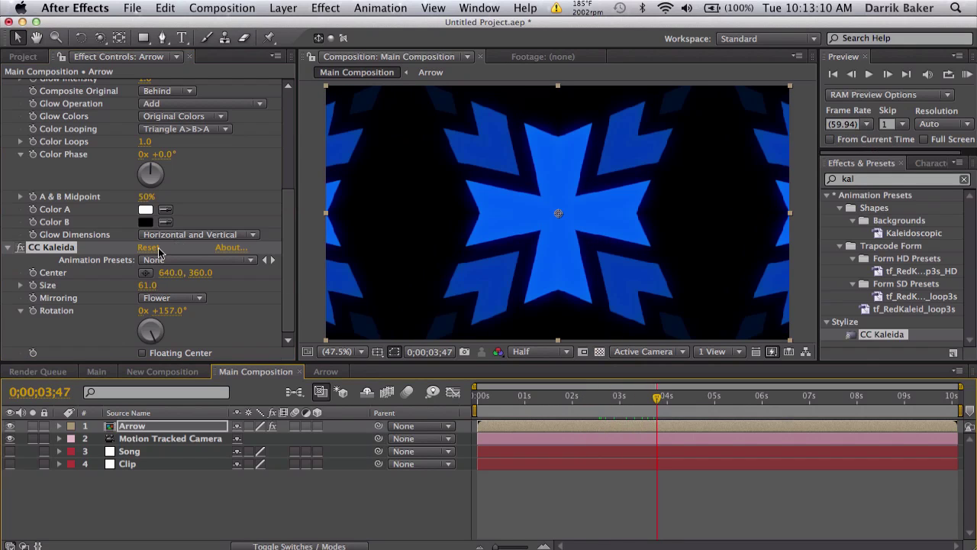
pyautogui.moveTo(169, 315); pyautogui.dragTo(106, 314)
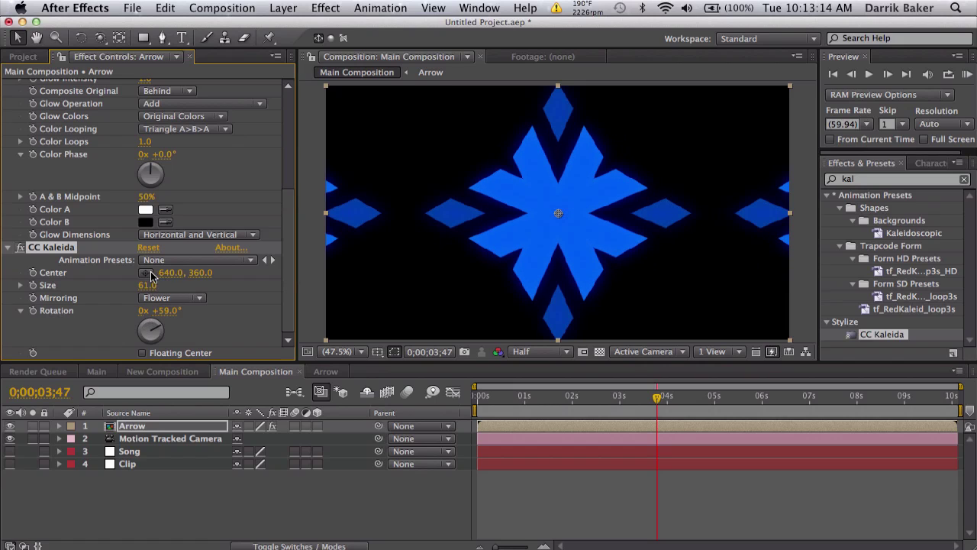
# Set the kaleidoscope Center with the crosshair, then drag it lower left of middle.
pyautogui.click(148, 274)
pyautogui.click(693, 210)
pyautogui.click(586, 412)
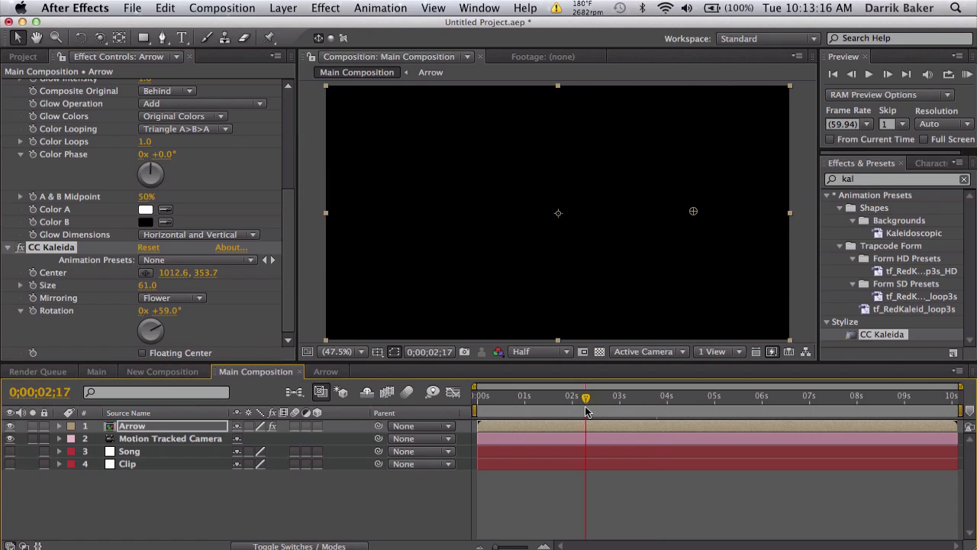
pyautogui.moveTo(587, 412); pyautogui.dragTo(516, 412)
pyautogui.click(693, 213)
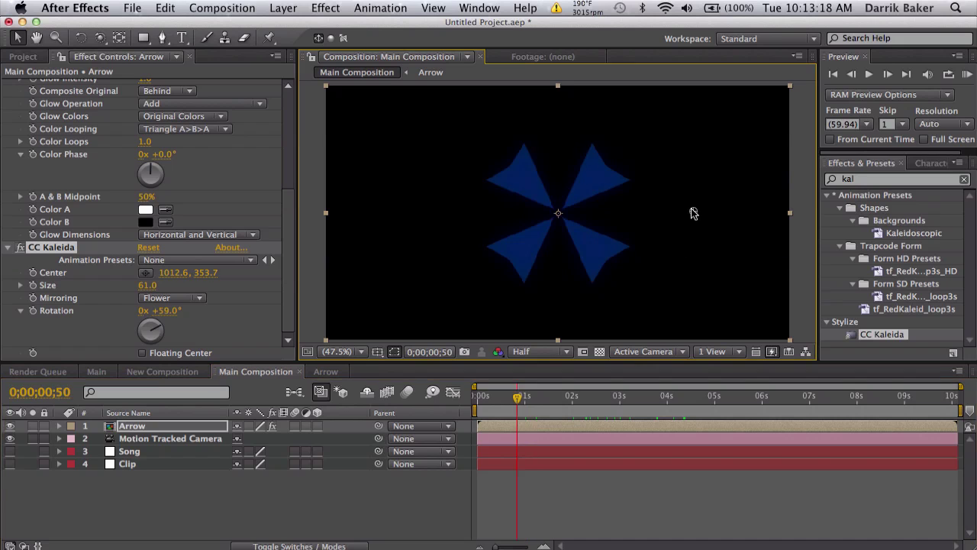
pyautogui.moveTo(693, 213); pyautogui.dragTo(497, 280)
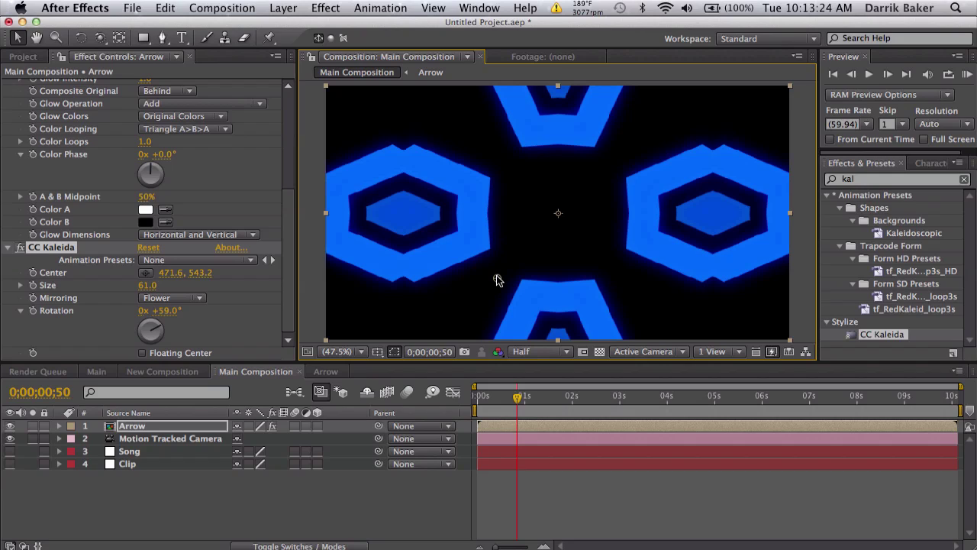